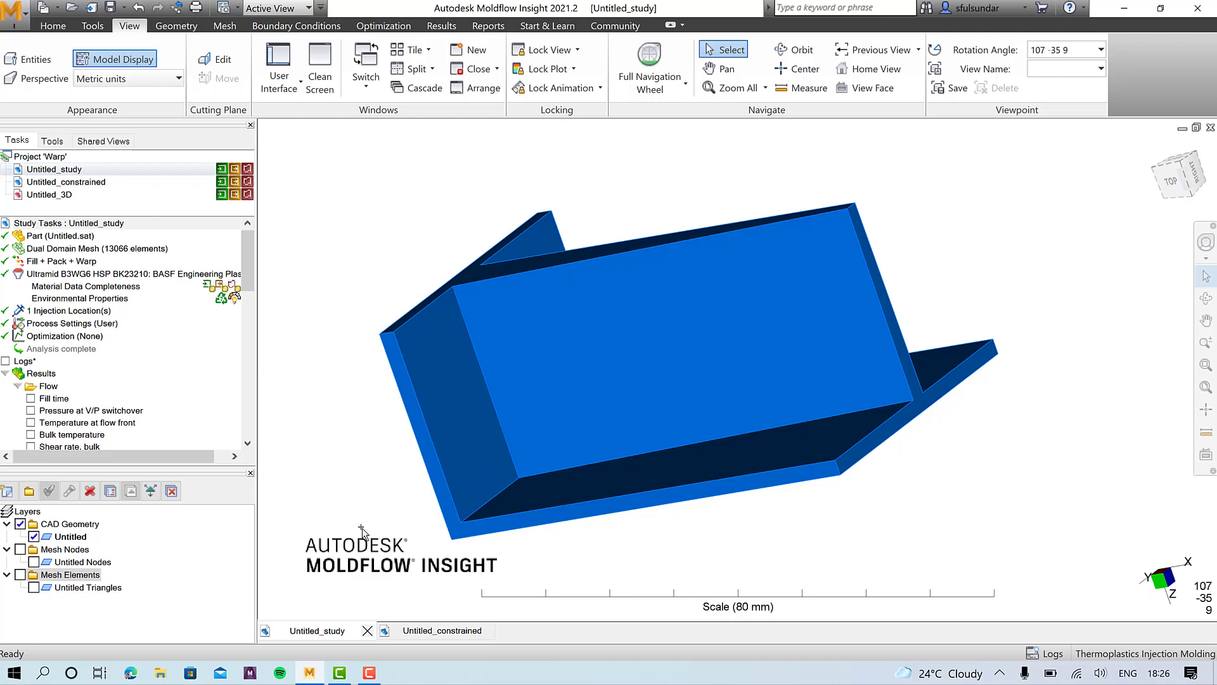
Step: Show the triangle mesh layer of Untitled_study and hide its CAD geometry layer
mouse_move(379, 498)
middle_down()
mouse_move(372, 489)
mouse_move(398, 525)
mouse_move(425, 480)
mouse_move(415, 476)
mouse_move(377, 522)
mouse_move(412, 507)
middle_up()
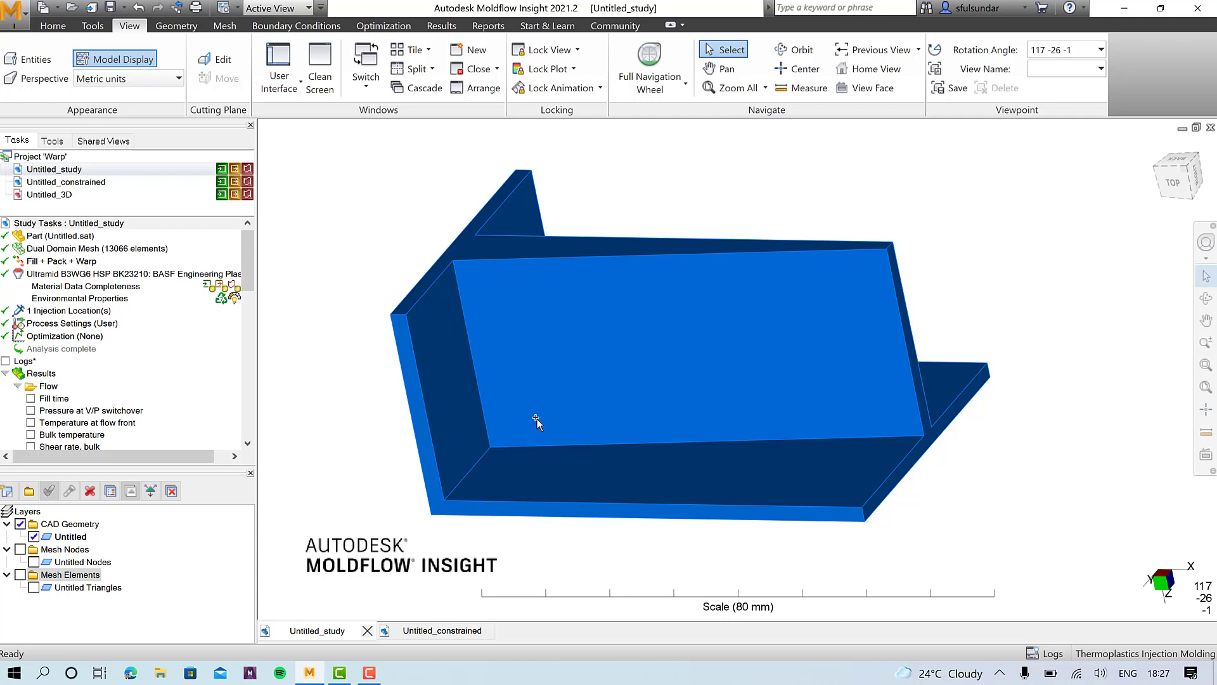
mouse_move(537, 420)
middle_down()
mouse_move(549, 407)
mouse_move(537, 430)
middle_up()
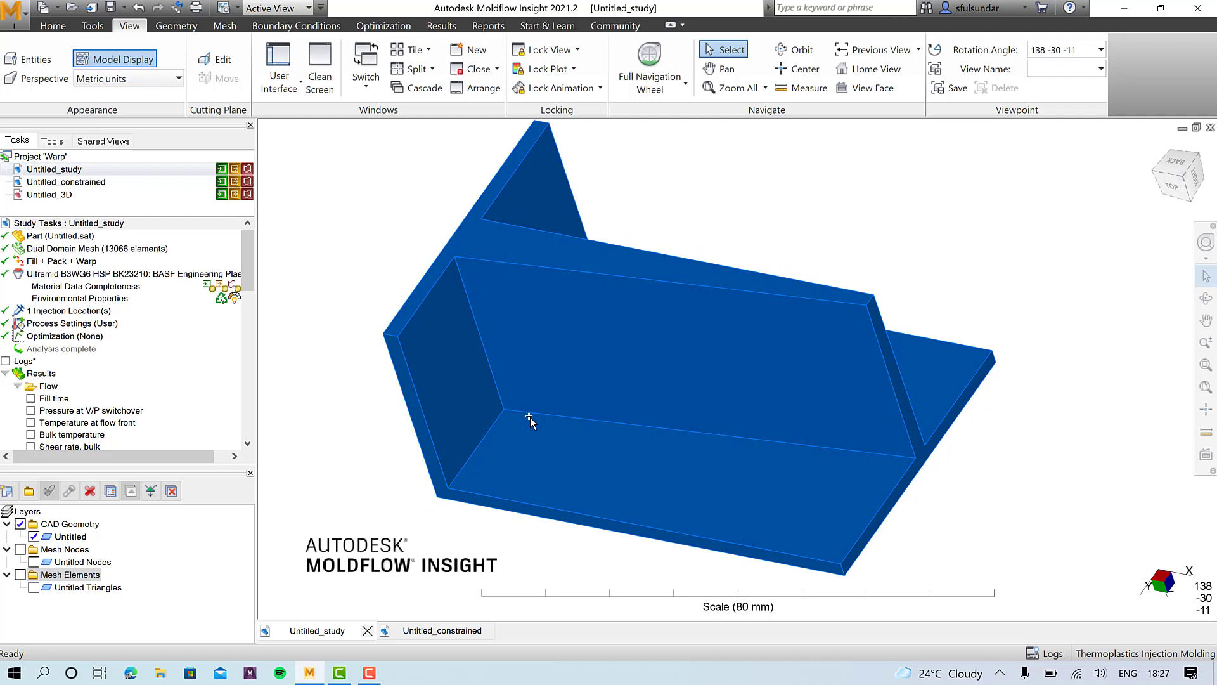
mouse_move(508, 442)
middle_down()
mouse_move(543, 386)
mouse_move(521, 367)
mouse_move(456, 402)
mouse_move(343, 425)
mouse_move(494, 382)
mouse_move(520, 410)
mouse_move(480, 451)
mouse_move(530, 424)
middle_up()
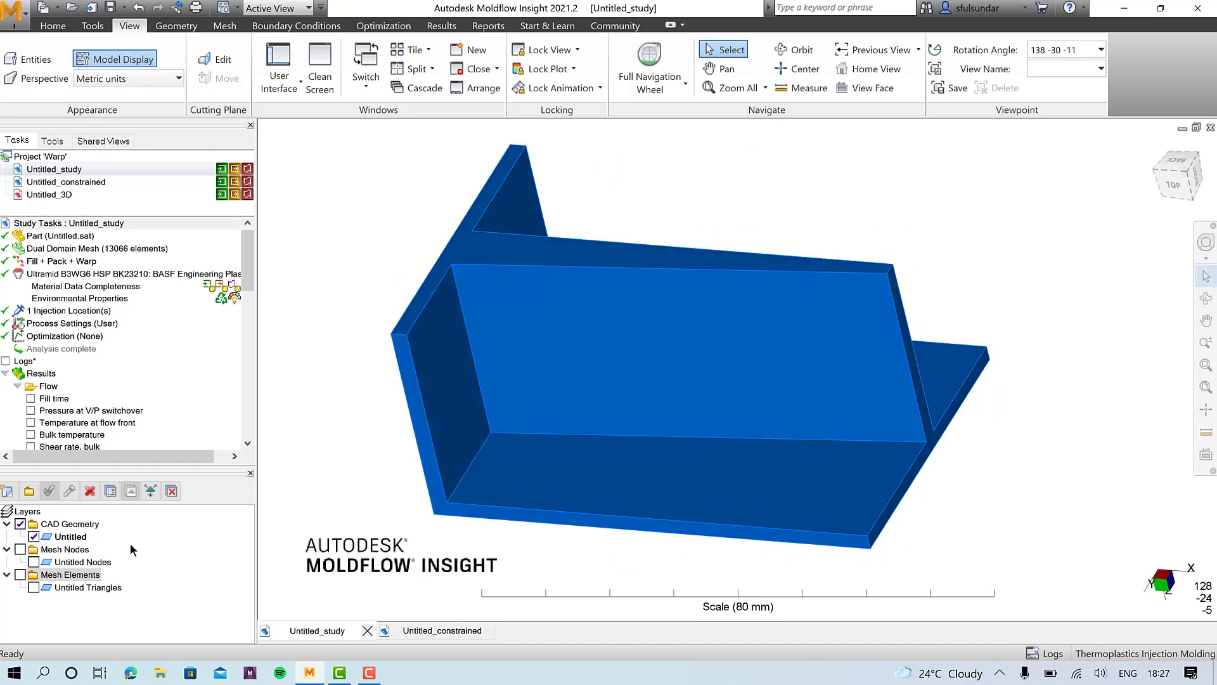
click(36, 587)
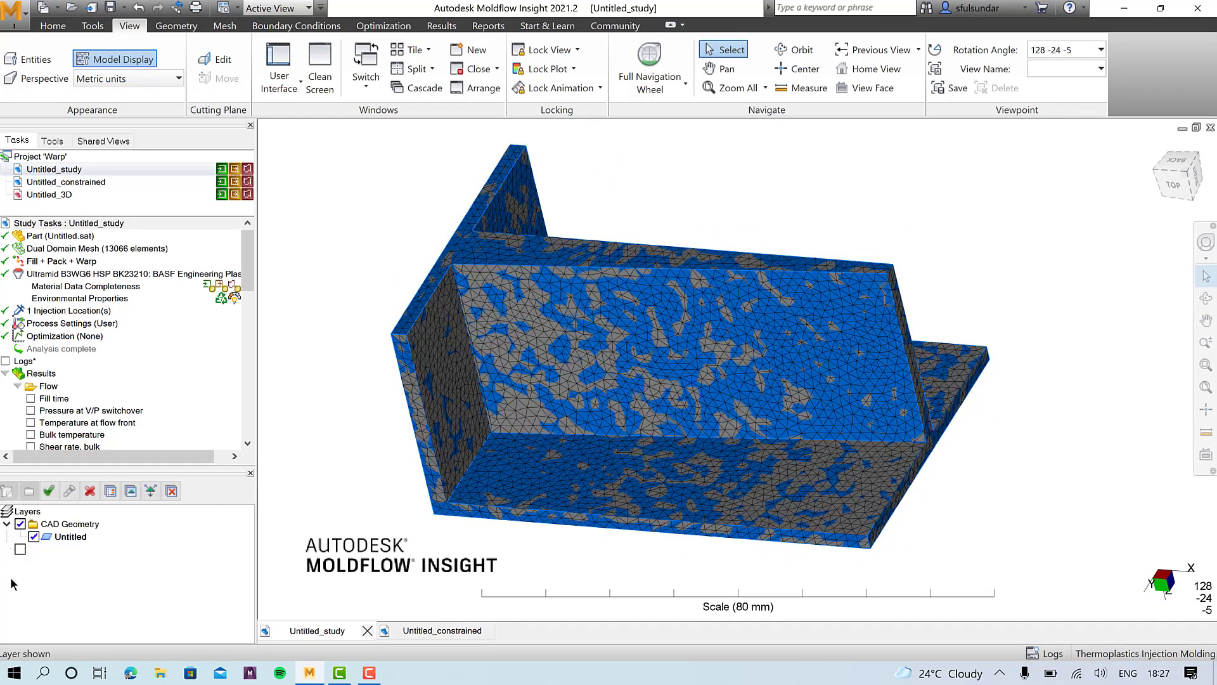
click(21, 523)
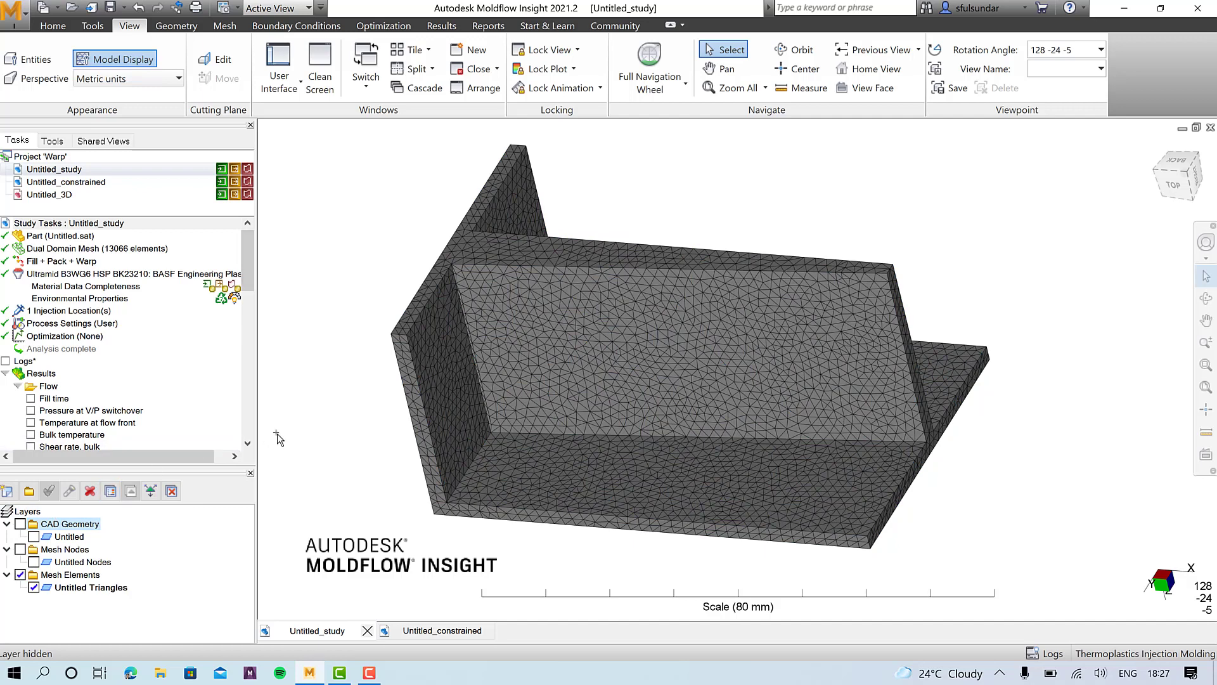
Step: Run the mesh thickness diagnostic over 0 to 1000 mm, inspect the plot from several angles and close the diagnostic settings
key(alt)
key(m)
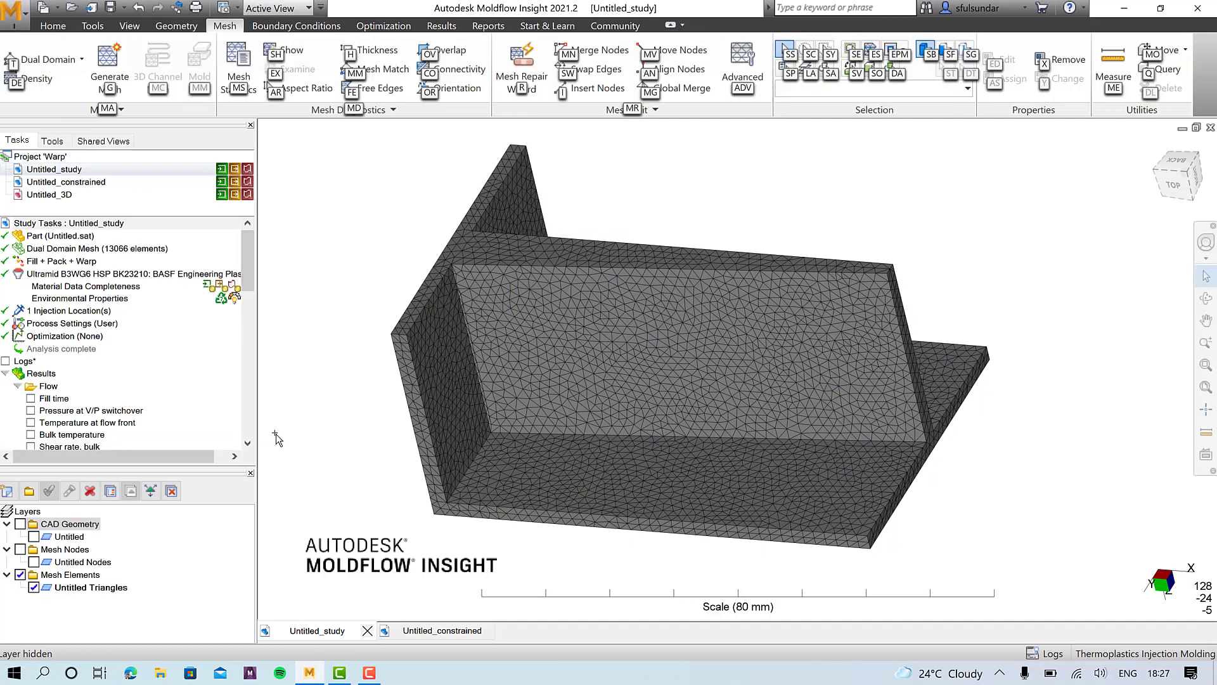
key(h)
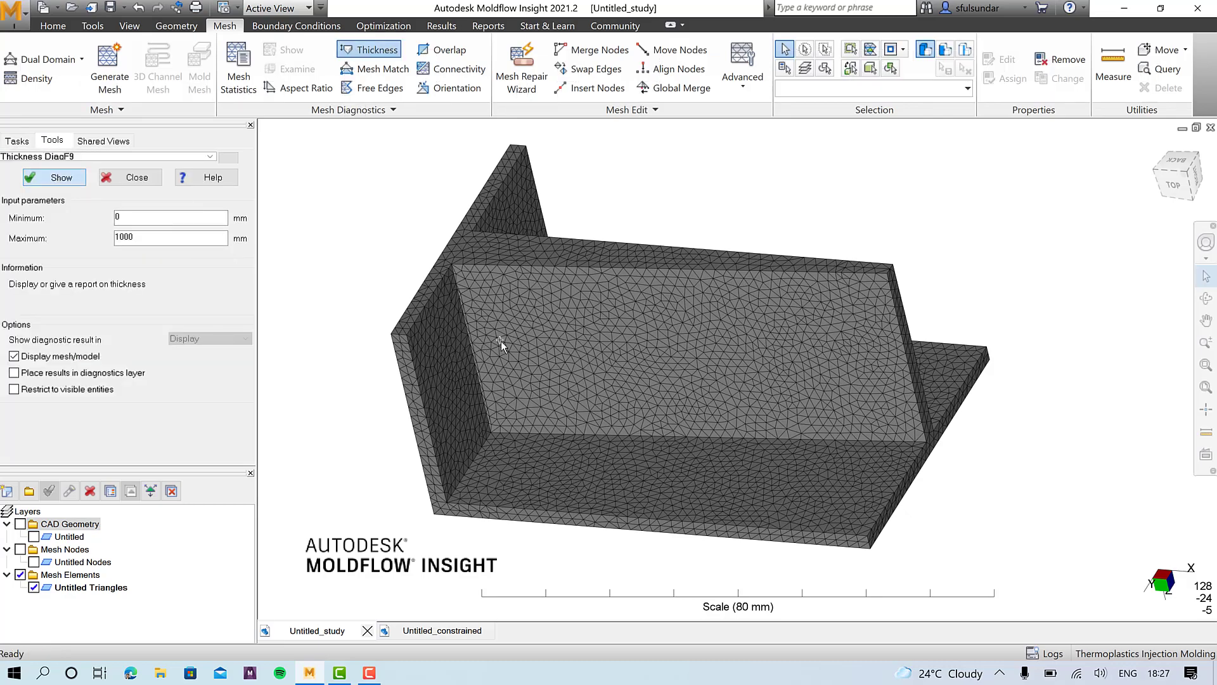
key(Return)
mouse_move(618, 393)
middle_down()
mouse_move(621, 358)
mouse_move(605, 377)
middle_up()
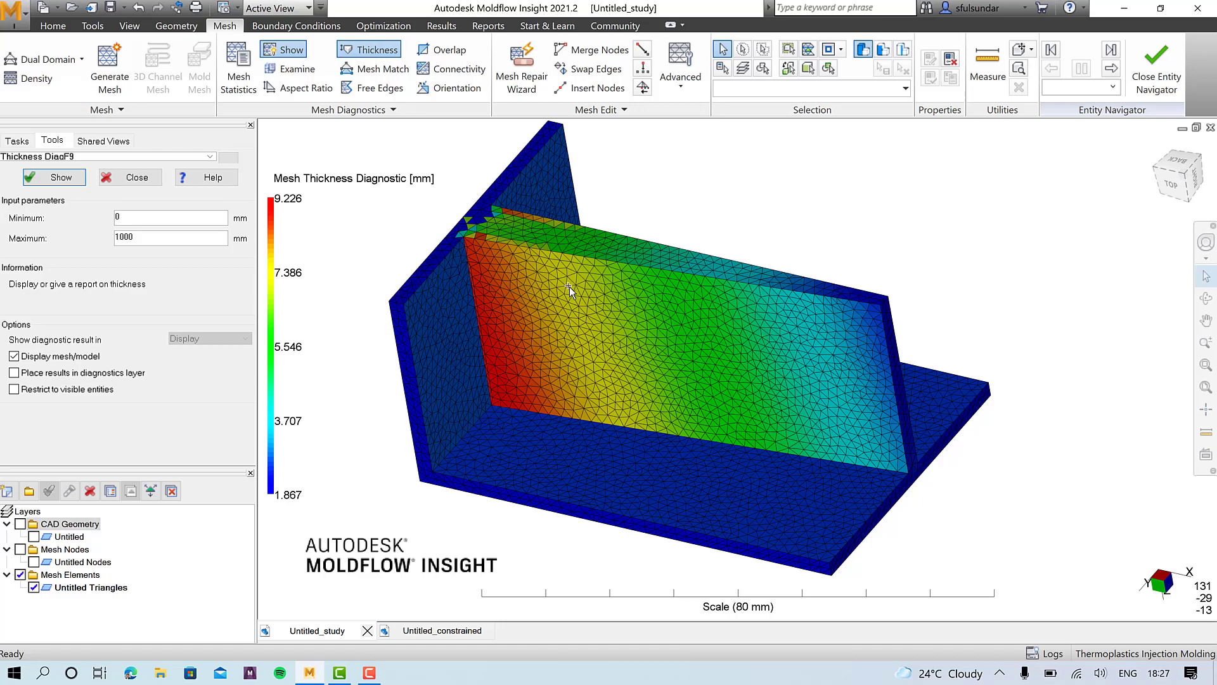
middle_drag(747, 421, 823, 443)
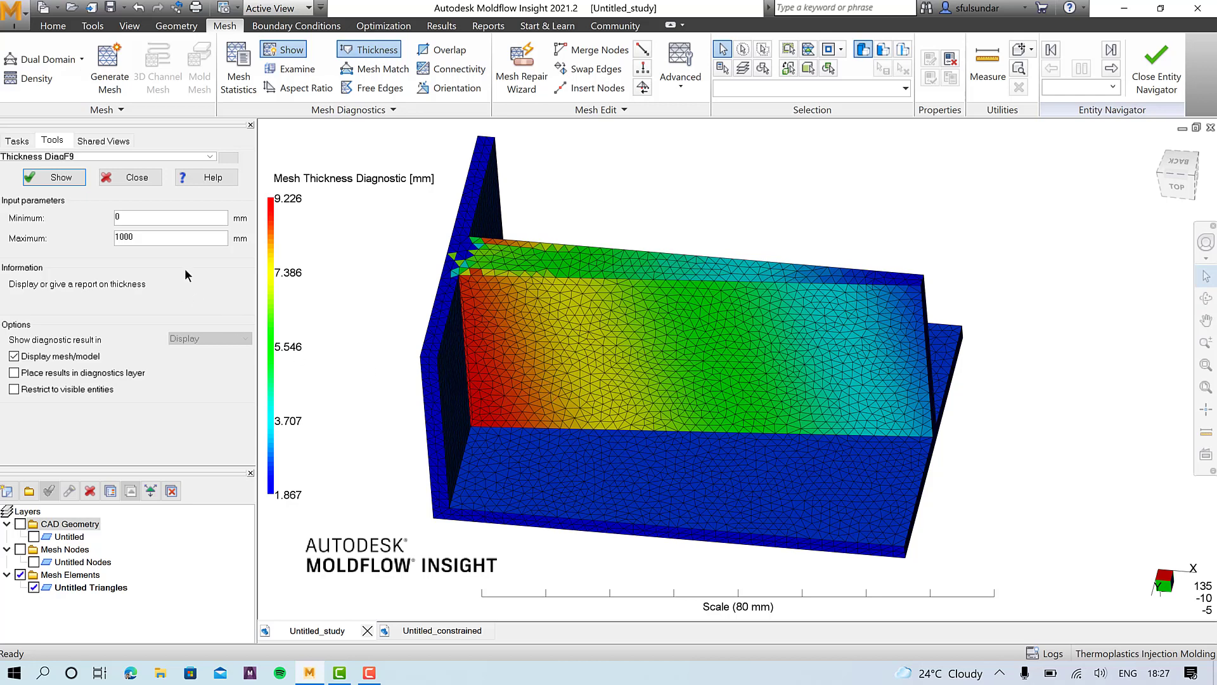
click(132, 178)
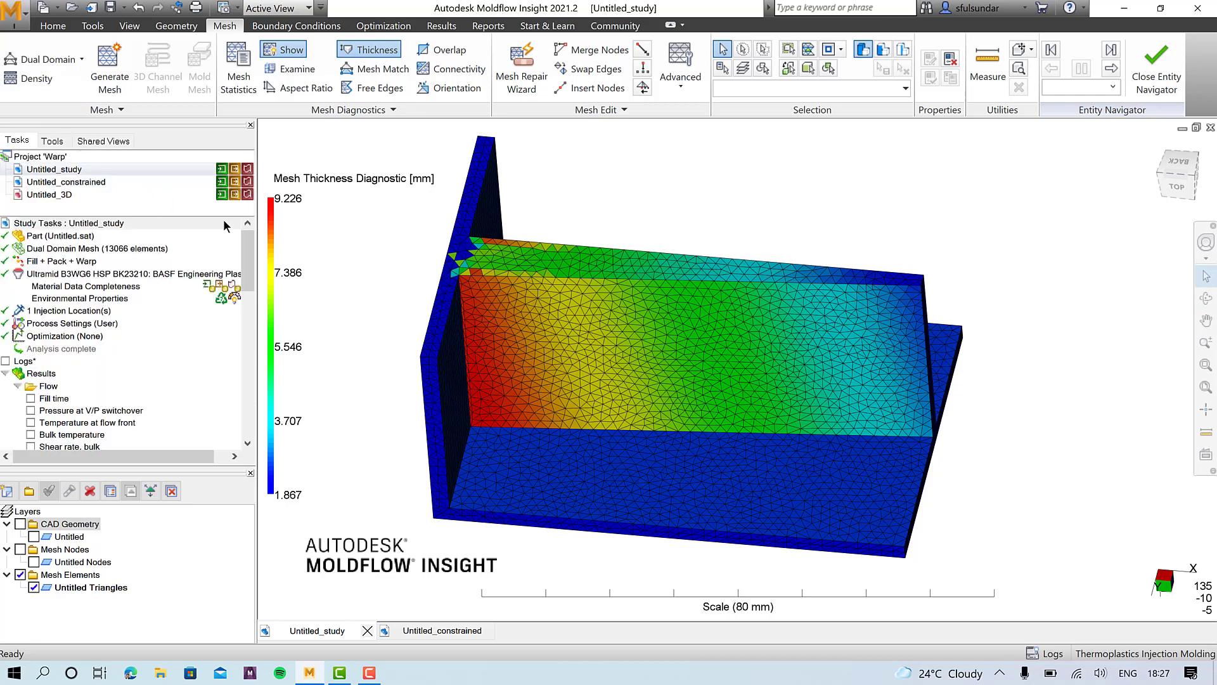
Step: Show the mesh nodes layer and review the details of the Ultramid B3WG6 HSP BK23210 material
click(21, 549)
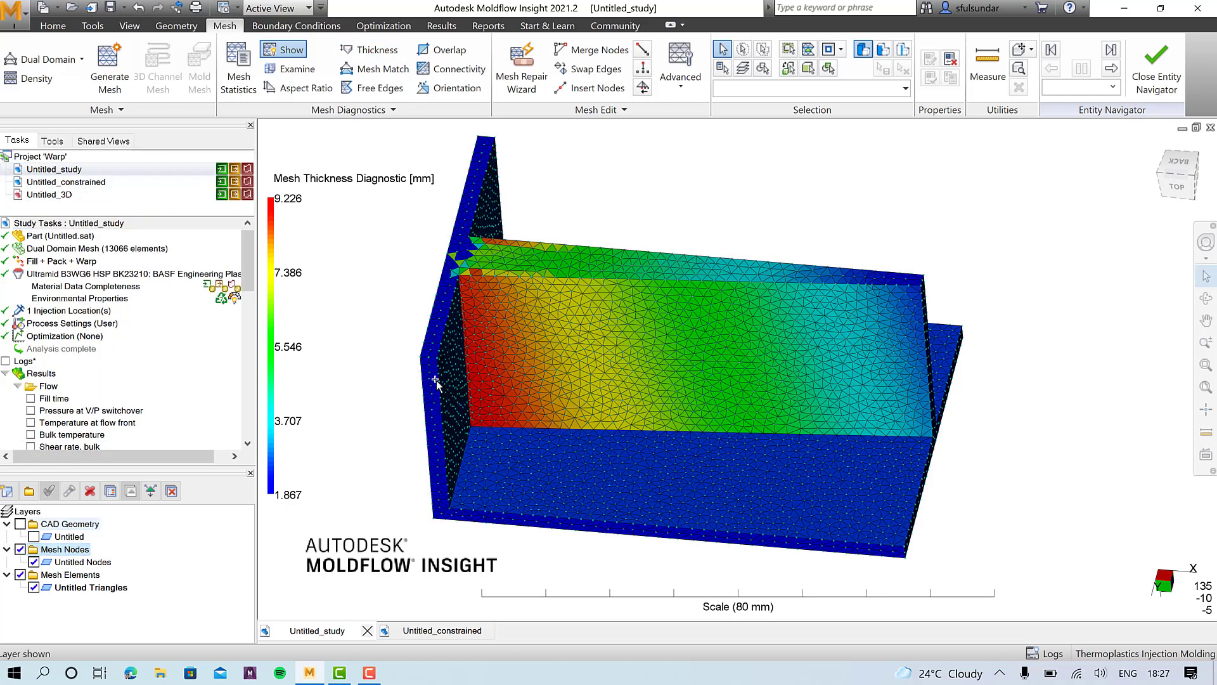
mouse_move(535, 375)
middle_down()
mouse_move(473, 412)
mouse_move(553, 336)
mouse_move(576, 350)
mouse_move(638, 249)
mouse_move(890, 247)
mouse_move(747, 273)
mouse_move(701, 299)
mouse_move(712, 274)
mouse_move(640, 265)
mouse_move(672, 241)
mouse_move(689, 257)
mouse_move(729, 250)
mouse_move(722, 282)
mouse_move(693, 279)
mouse_move(725, 309)
mouse_move(720, 296)
mouse_move(695, 321)
mouse_move(720, 309)
middle_up()
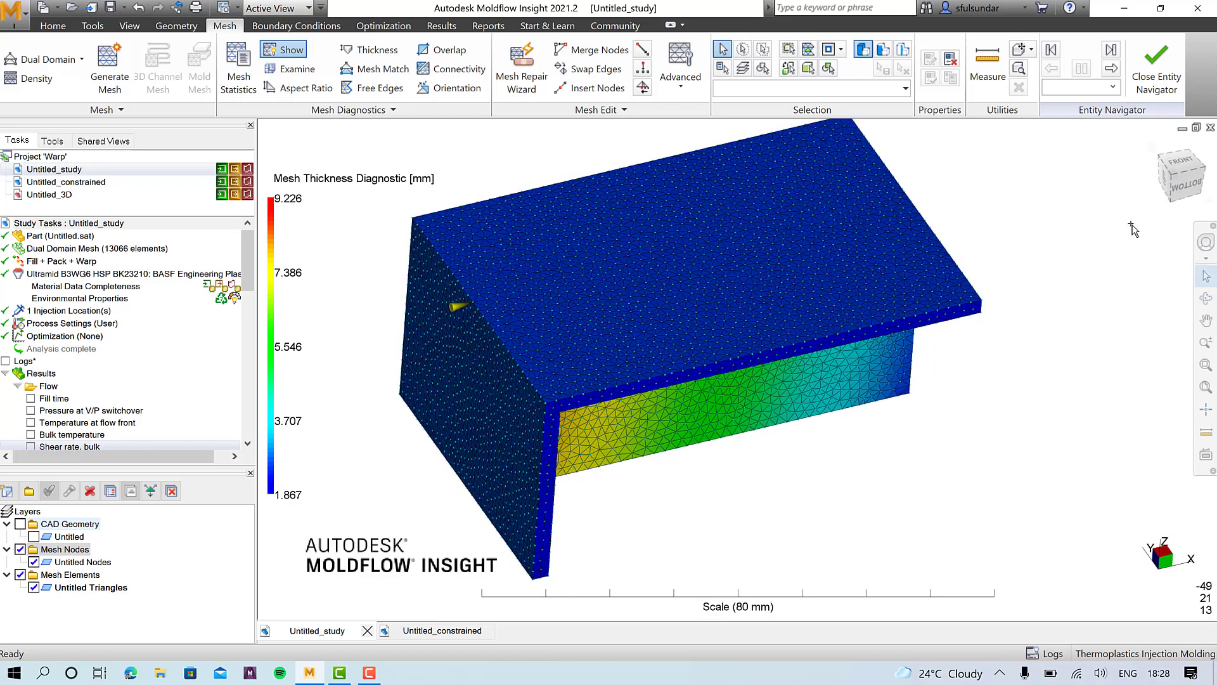
right_click(111, 276)
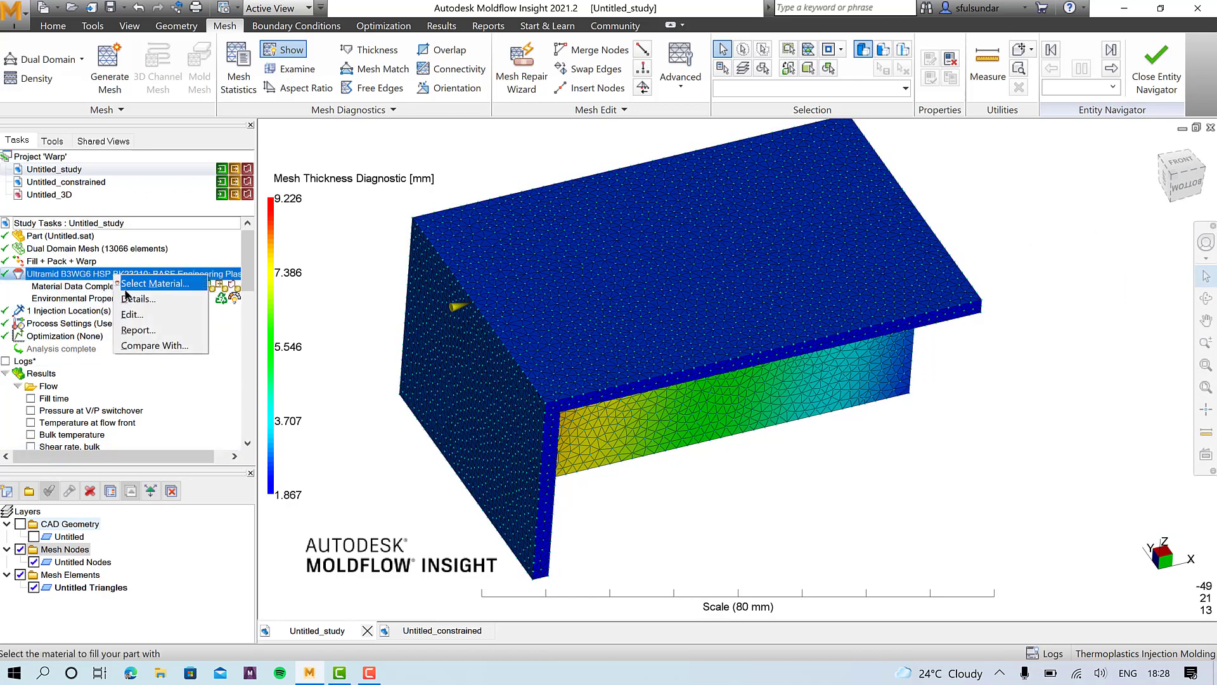
click(153, 295)
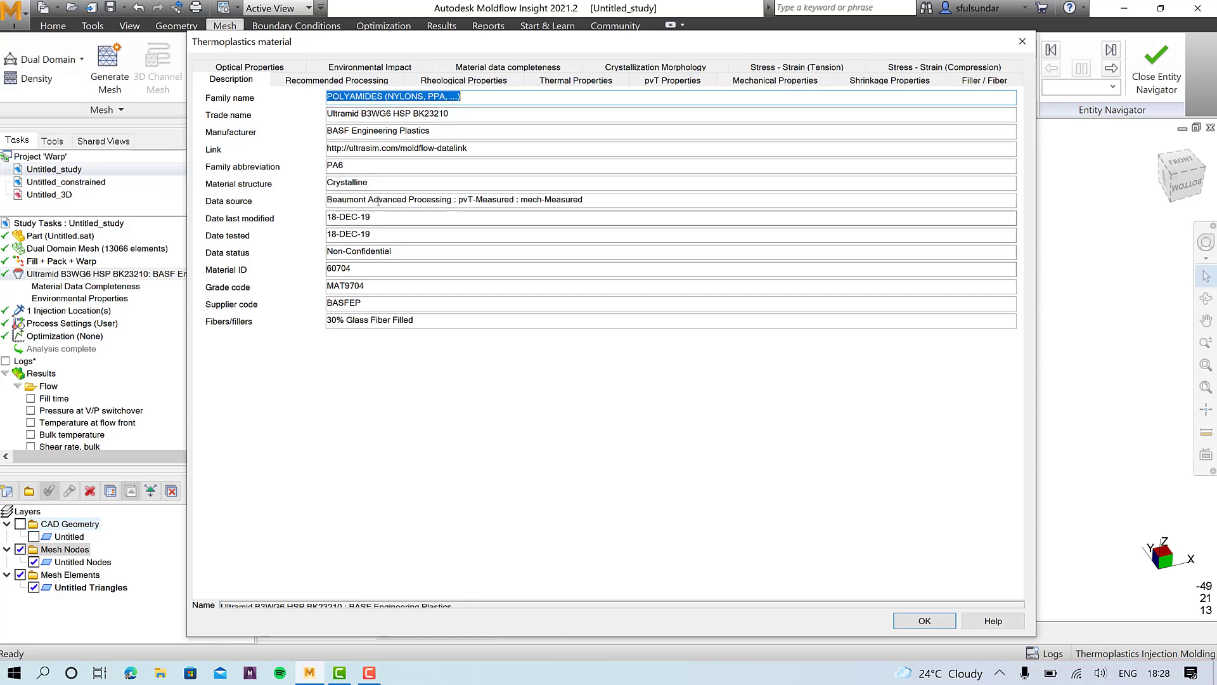
click(921, 621)
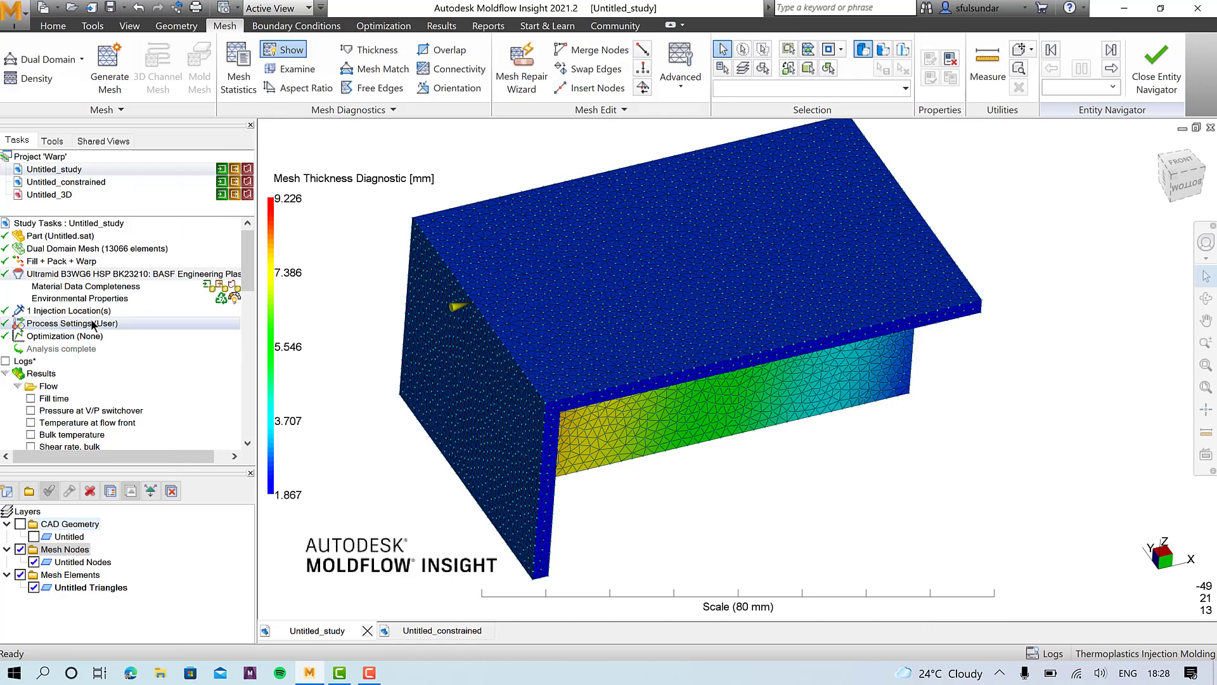
Step: Display the Fill time result and inspect the filling pattern from the underside of the part
click(31, 401)
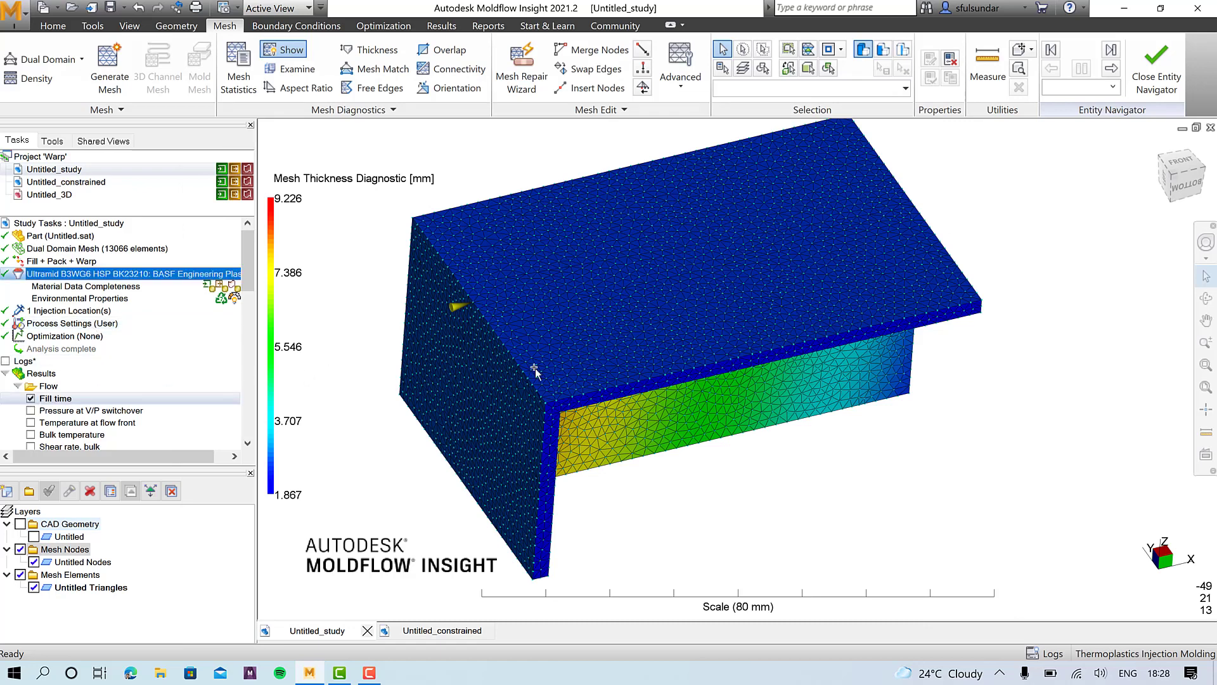
mouse_move(575, 361)
middle_down()
mouse_move(531, 352)
mouse_move(465, 402)
mouse_move(396, 427)
mouse_move(342, 374)
mouse_move(315, 320)
mouse_move(541, 420)
mouse_move(871, 221)
middle_up()
middle_drag(642, 492, 682, 345)
Step: Display the total deflection result for all effects and inspect the warped part from different angles
drag(250, 275, 246, 420)
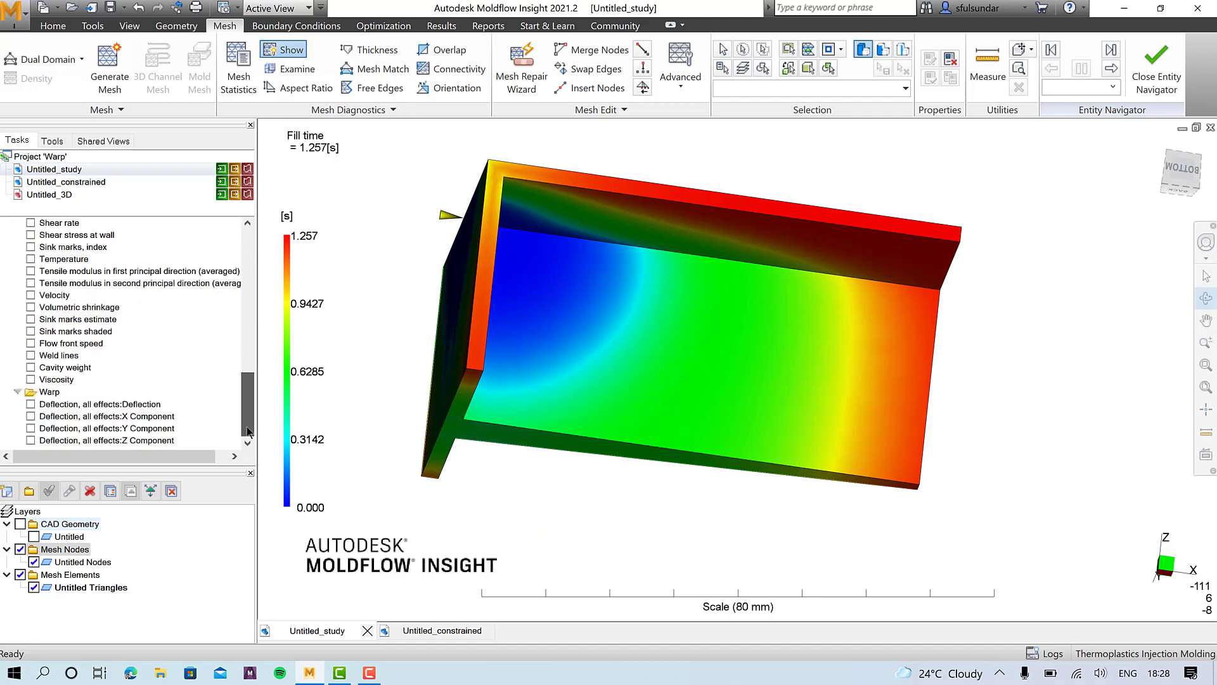
click(31, 405)
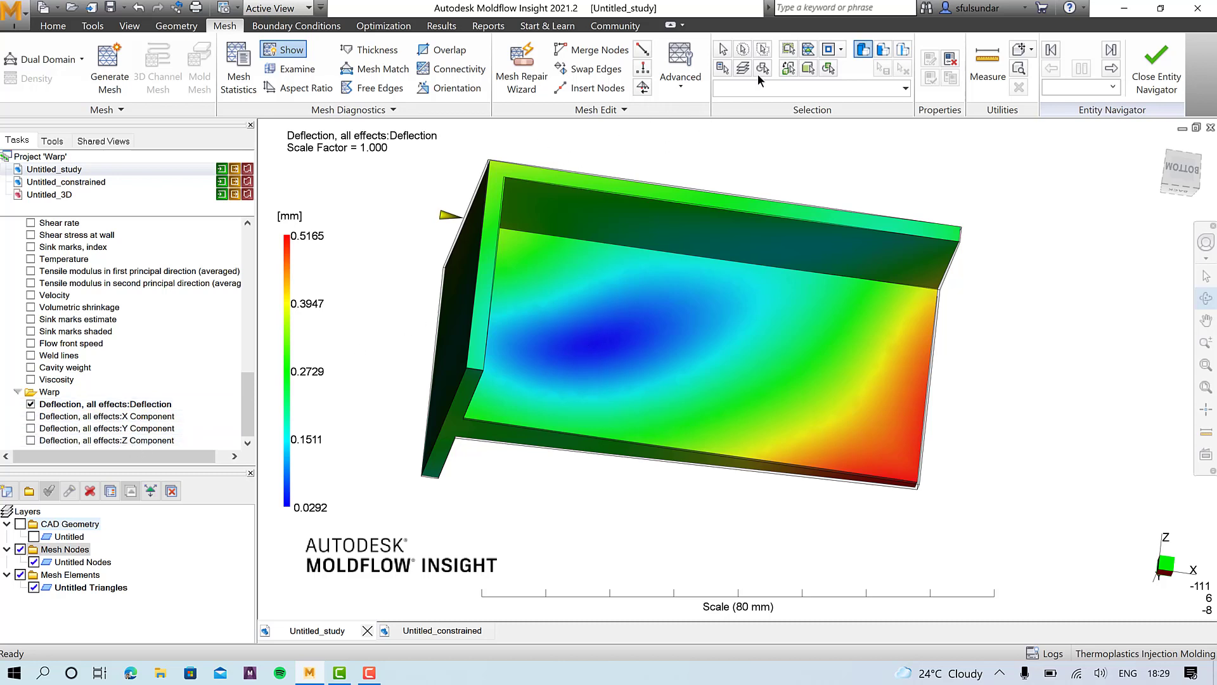
mouse_move(573, 371)
mouse_down()
mouse_move(545, 421)
mouse_move(178, 375)
mouse_move(496, 406)
mouse_up()
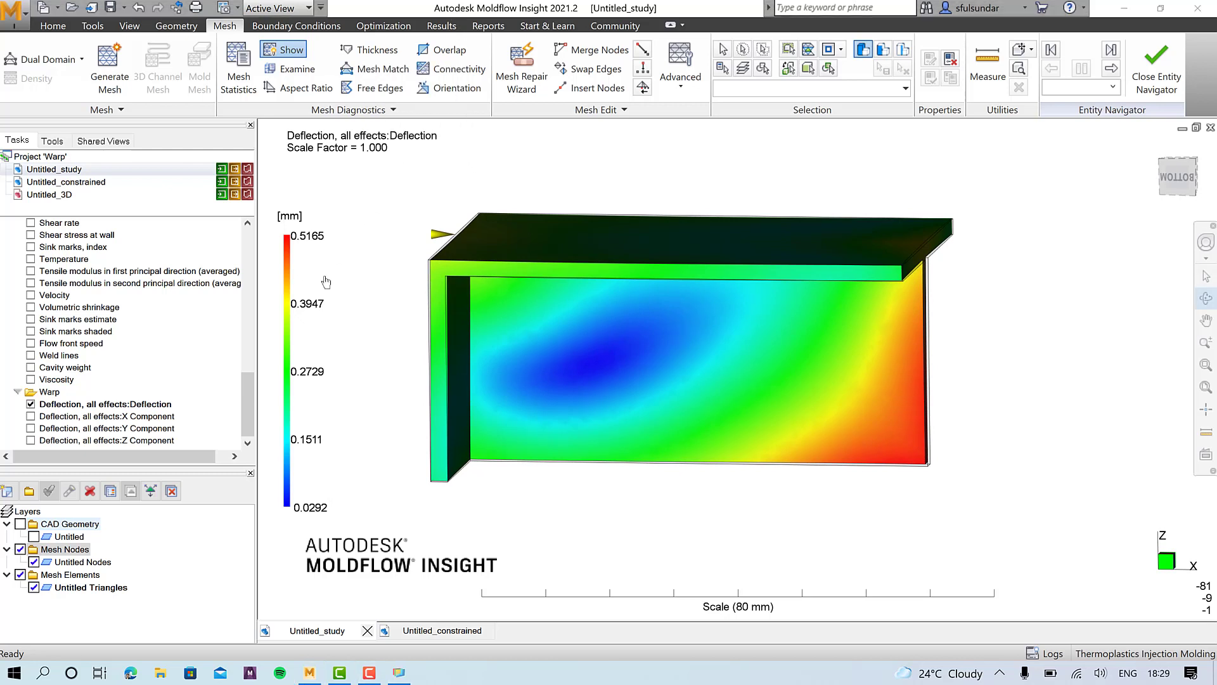
middle_drag(321, 519, 320, 517)
drag(736, 384, 740, 409)
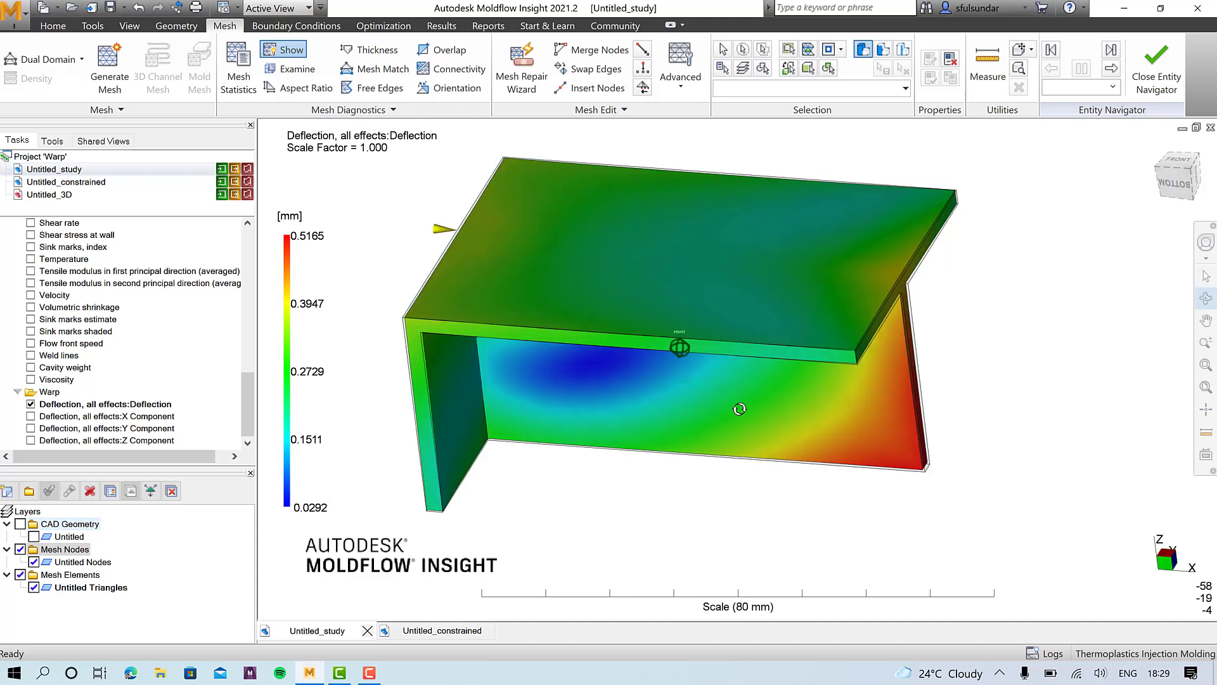
Step: Compare the X, Y and Z component deflection results for all effects, then return to the X component
click(31, 416)
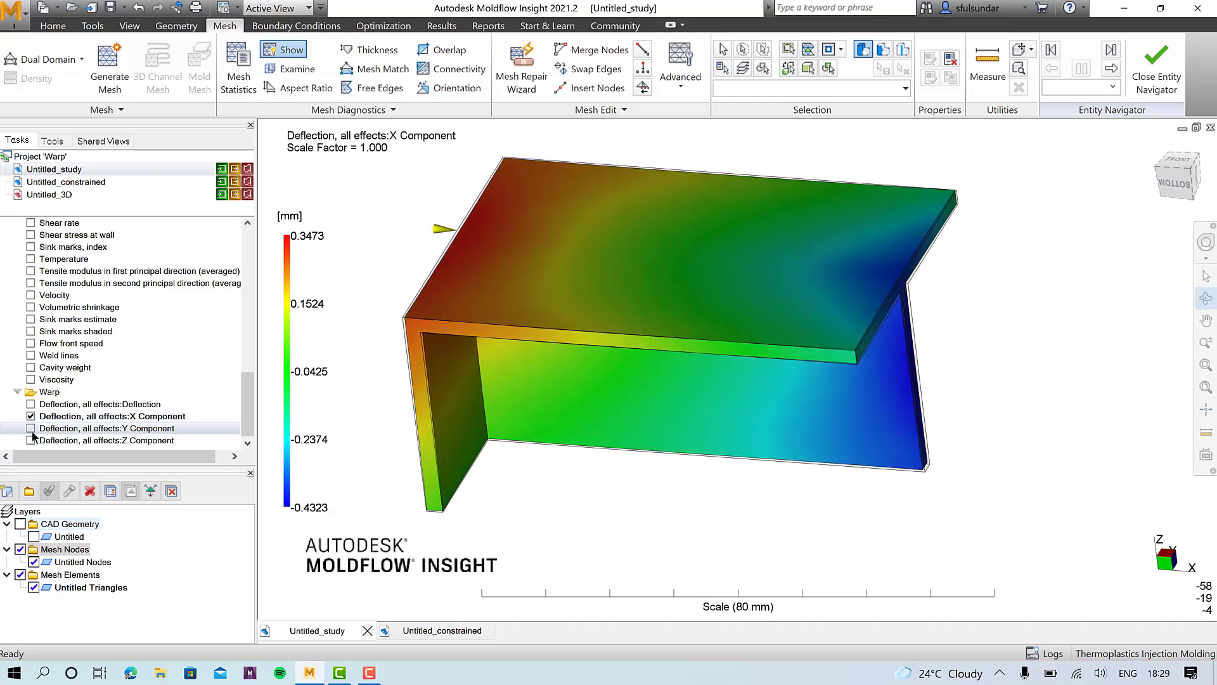
click(30, 429)
click(31, 441)
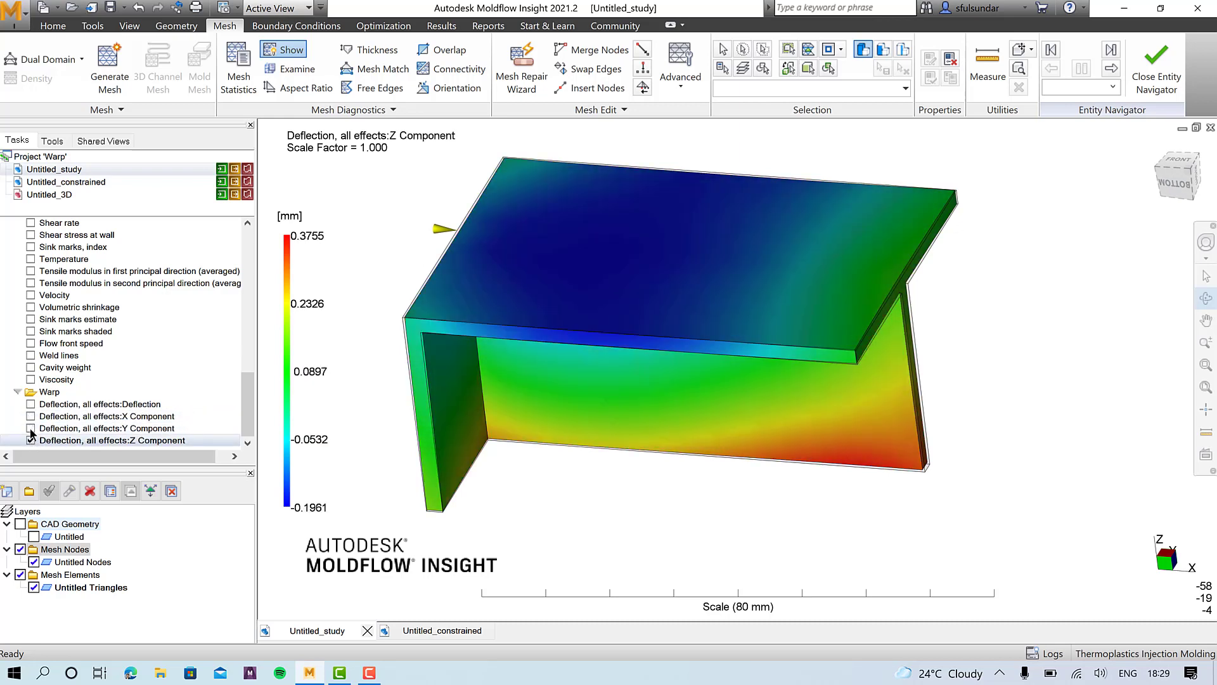
click(31, 415)
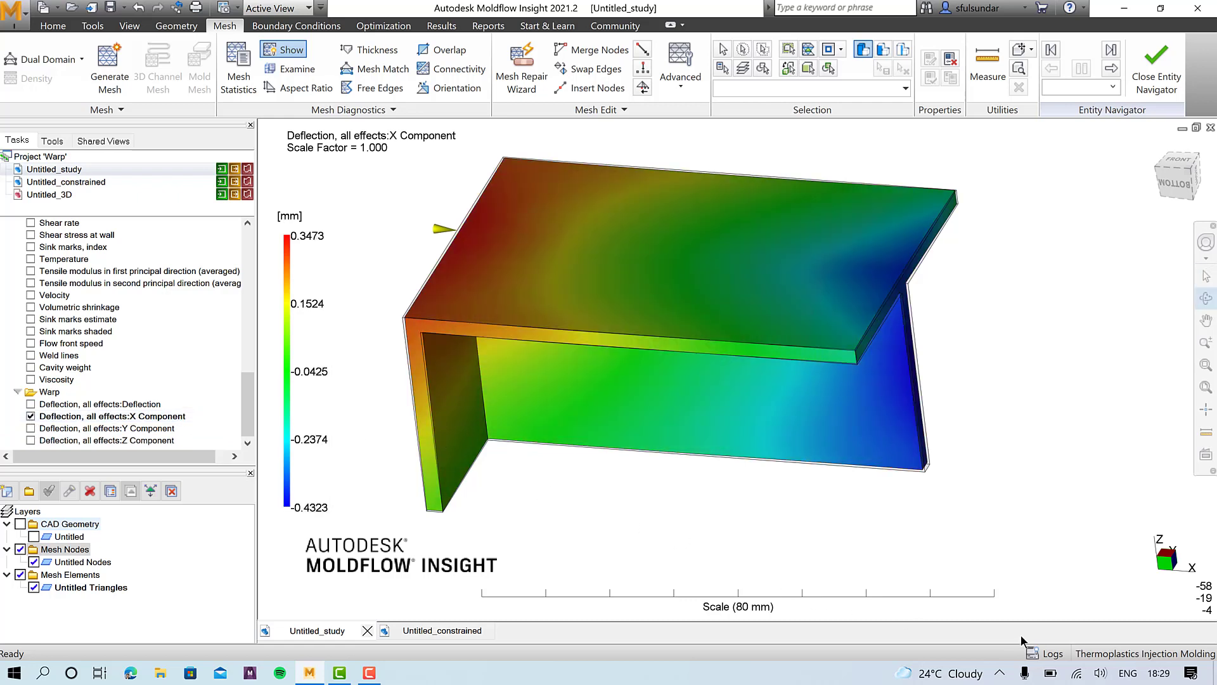
Step: Open the analysis log in an enlarged view, examine the support reactions at the last step and close the log
click(1045, 652)
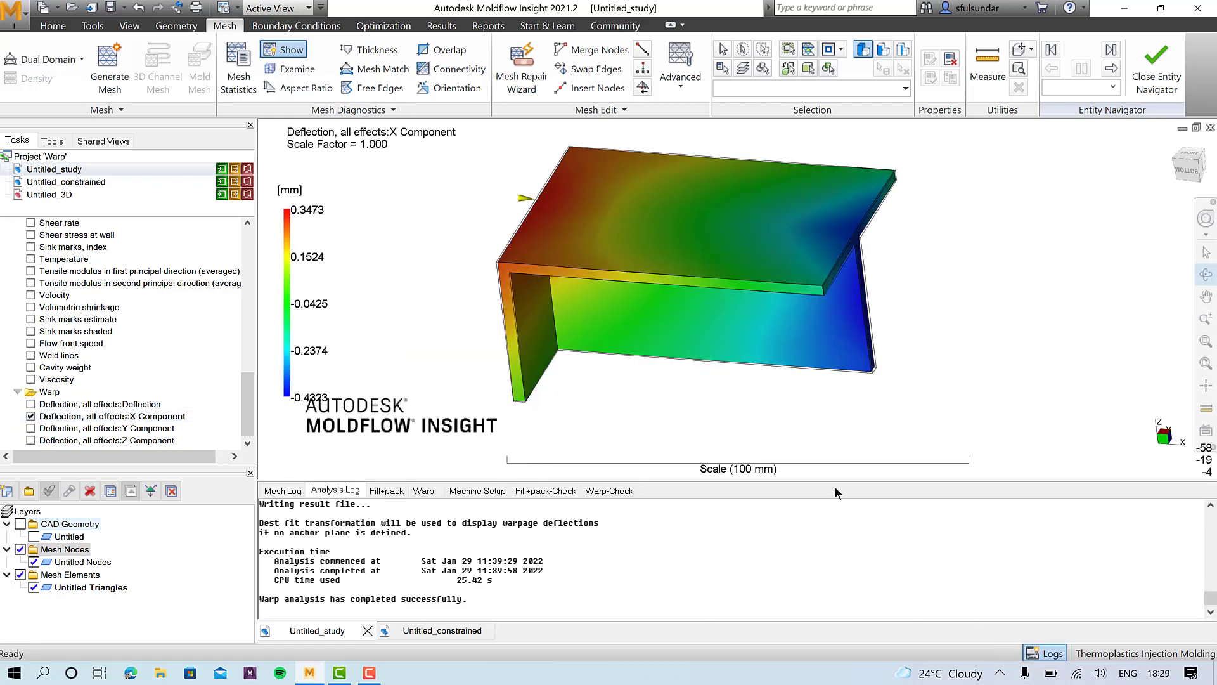
drag(824, 425, 824, 362)
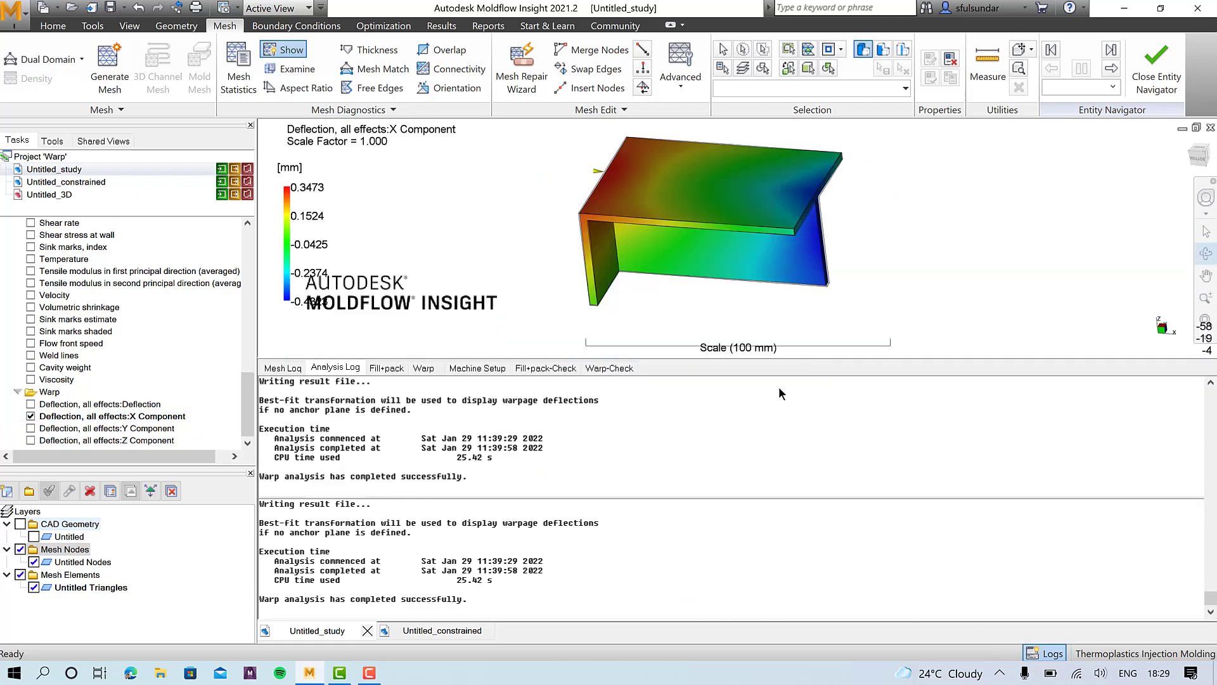
scroll(545, 462, down, 2)
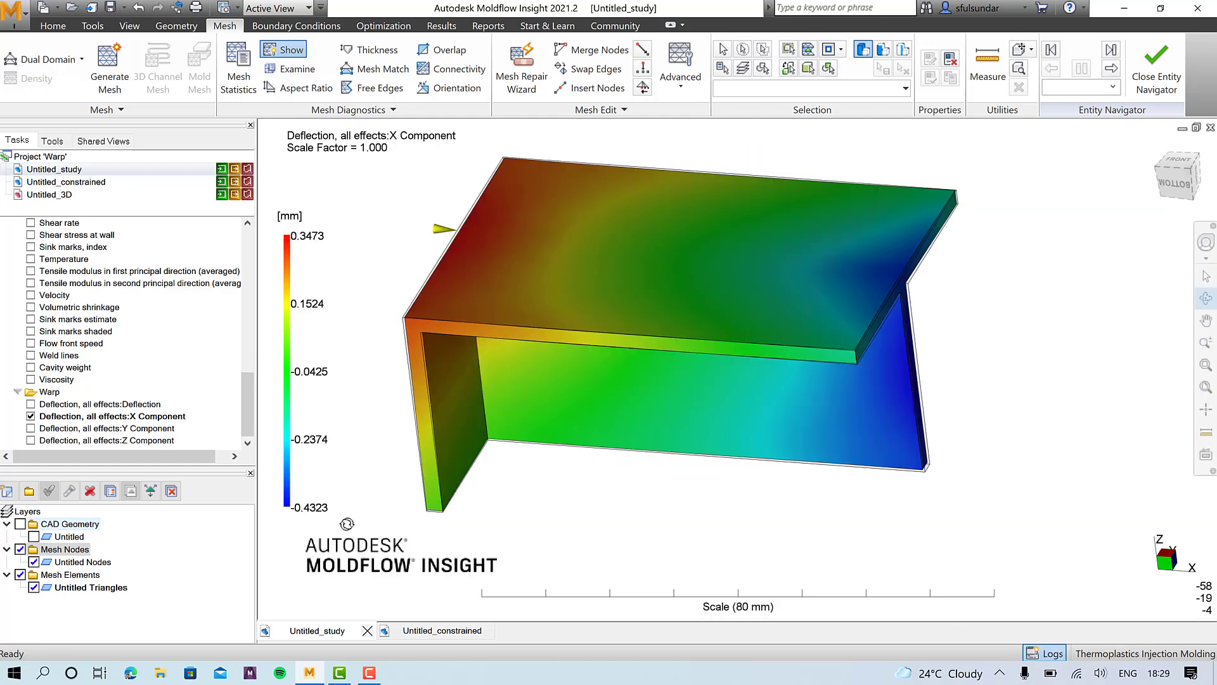
key(Escape)
click(1046, 653)
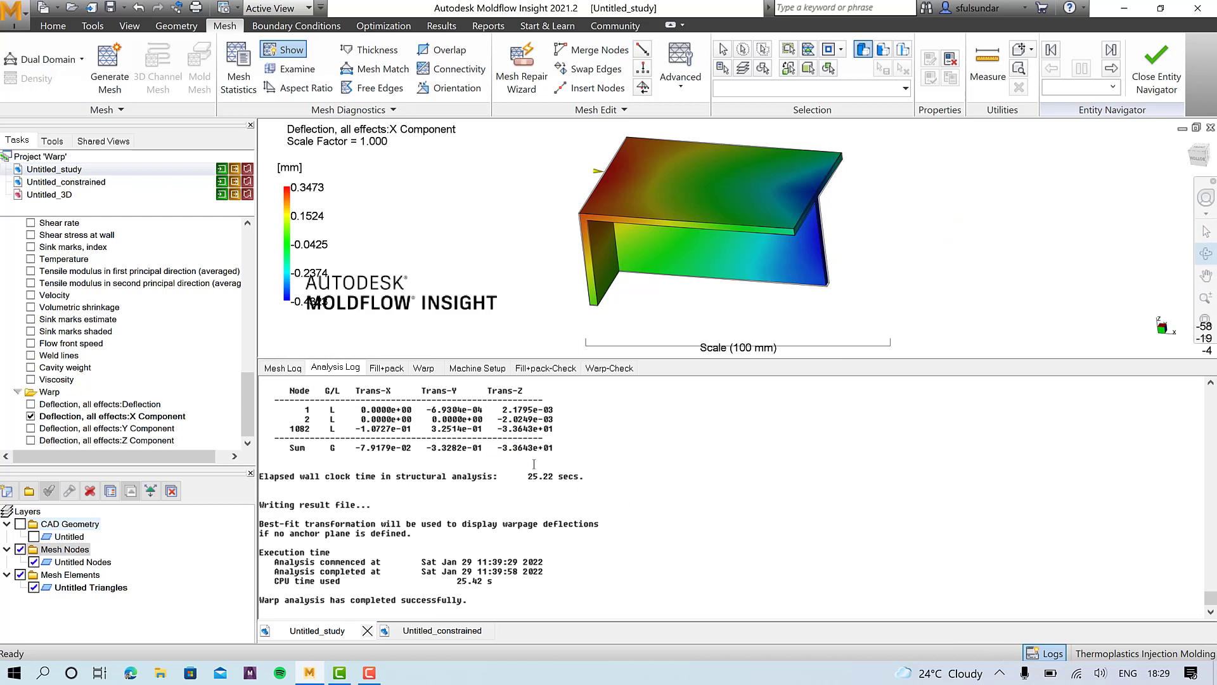
scroll(487, 482, up, 4)
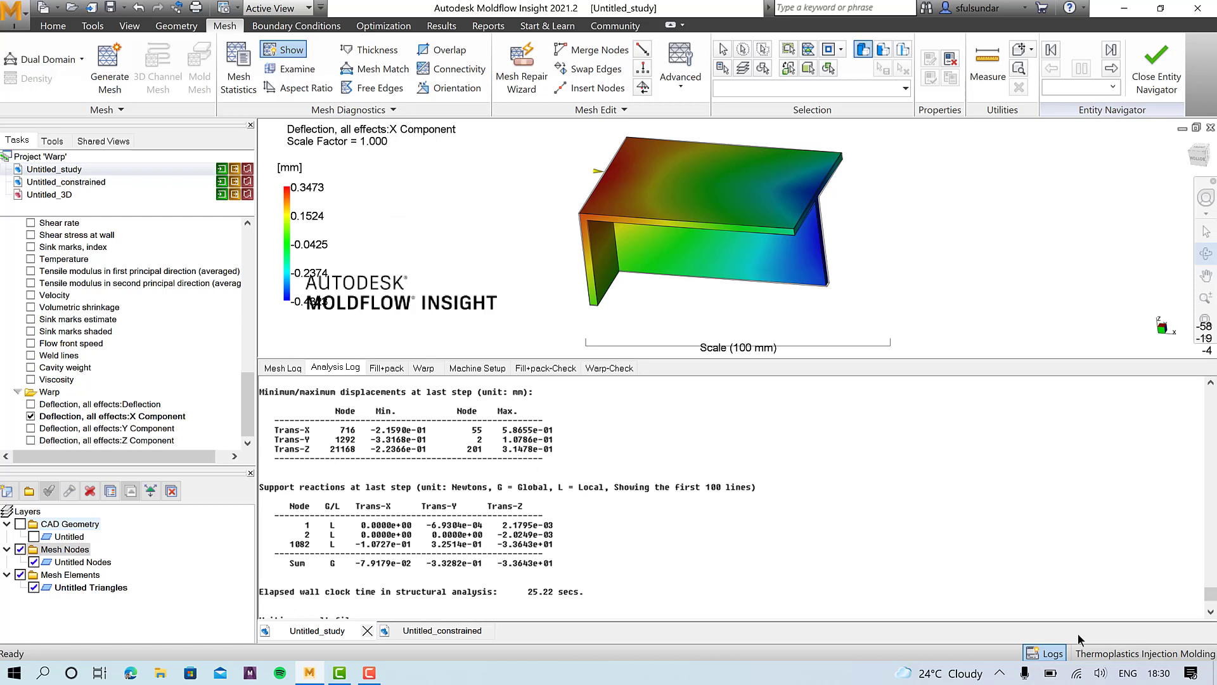
click(1046, 653)
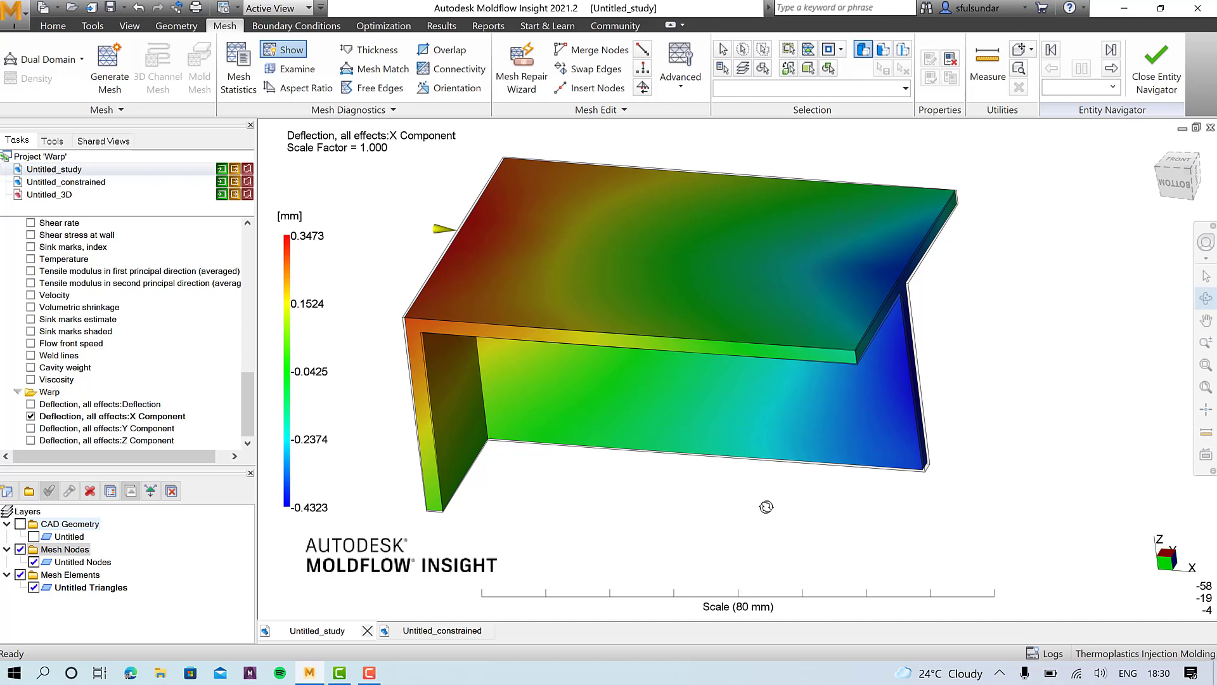
Step: Reopen the analysis log to check the minimum and maximum displacements at the last step, then hide it
click(1047, 653)
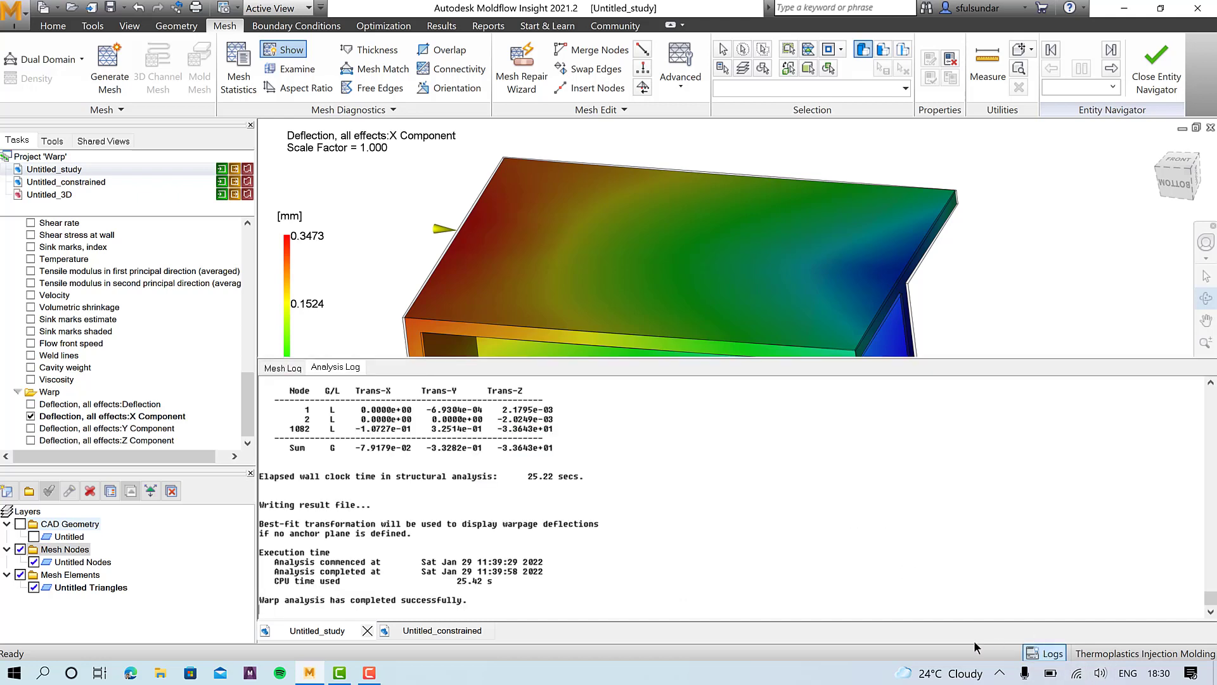
scroll(442, 517, up, 4)
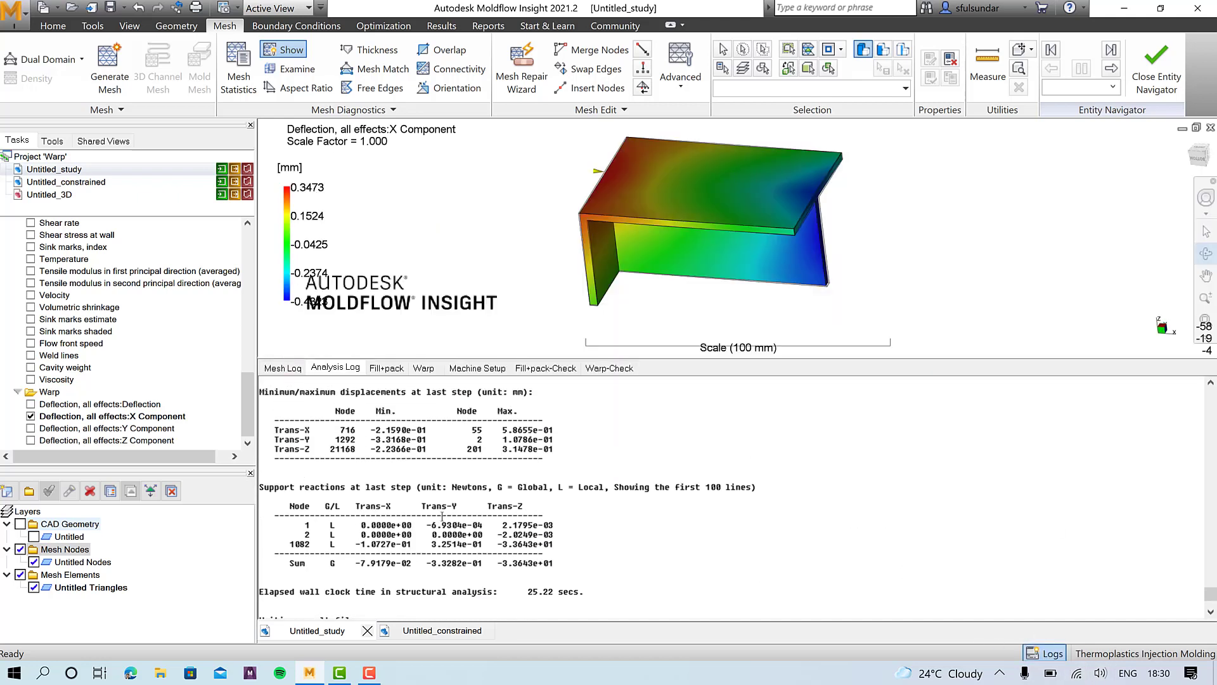
scroll(441, 517, up, 4)
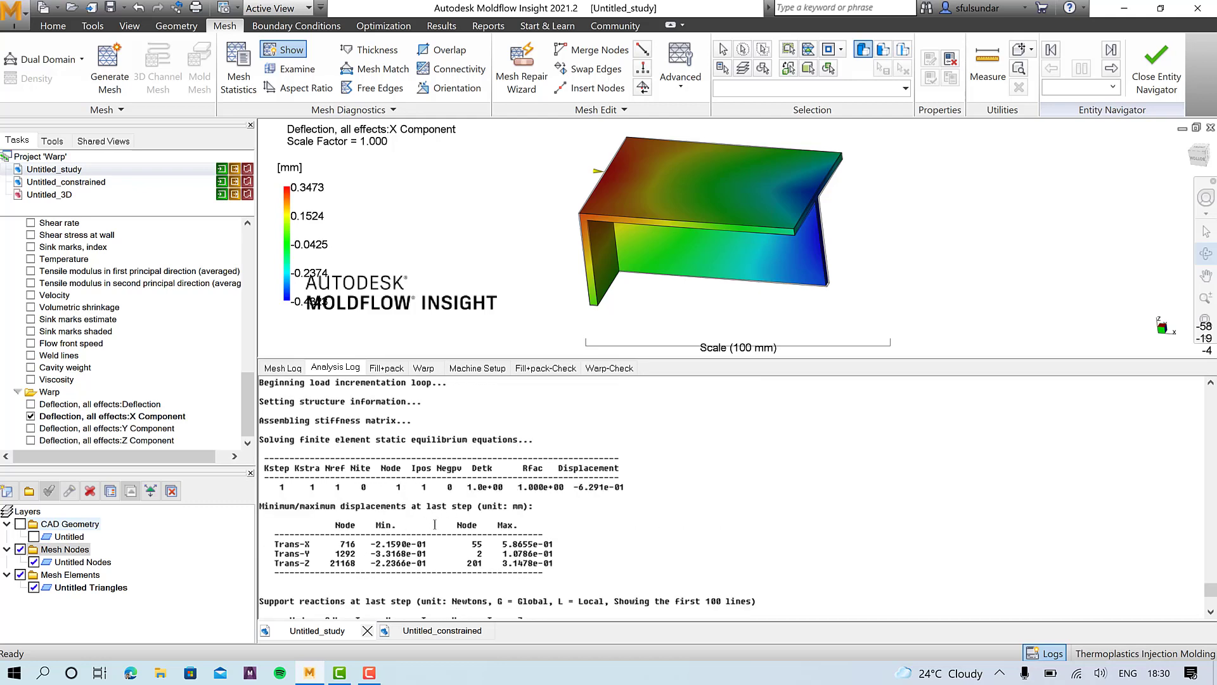
click(1047, 652)
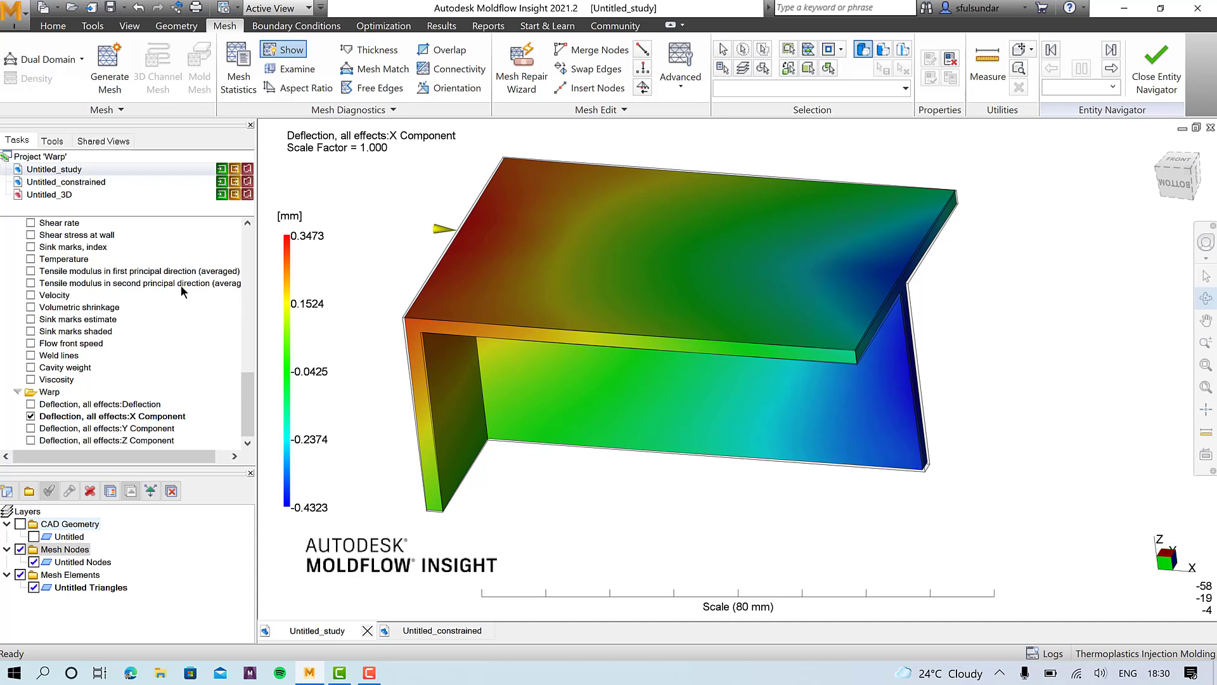
Step: Open the Untitled_constrained study and view its meshed part with the nodal constraints
double_click(104, 182)
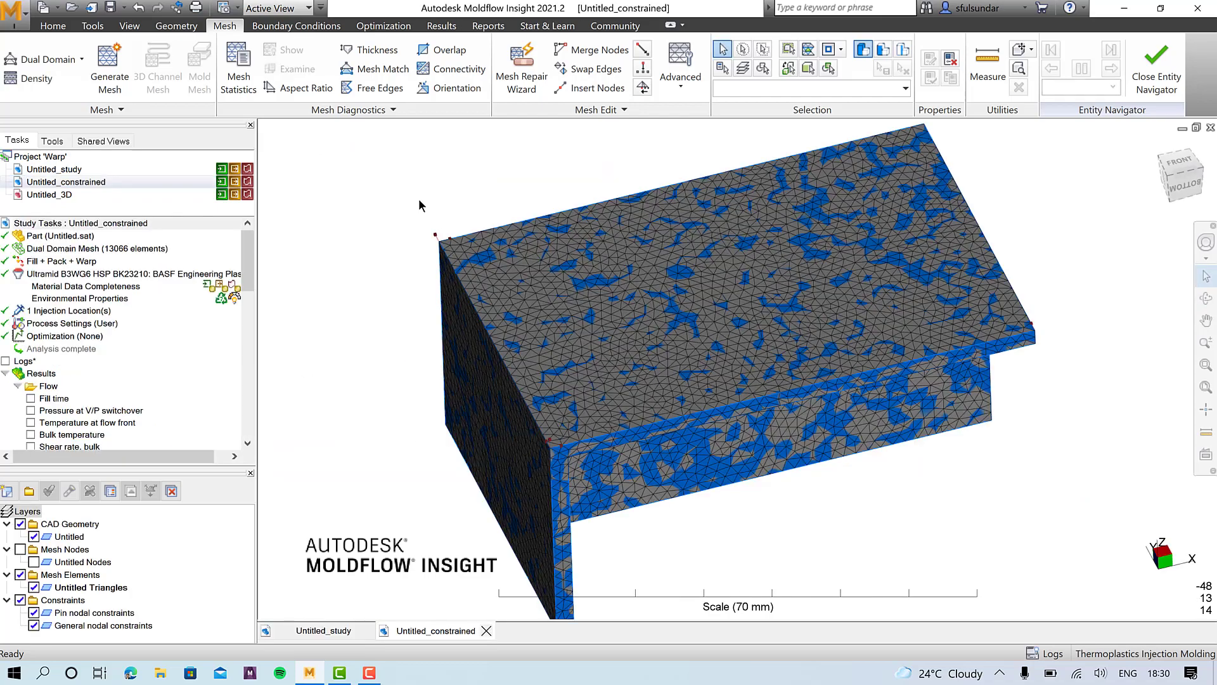
mouse_move(551, 393)
middle_down()
mouse_move(497, 427)
mouse_move(651, 405)
middle_up()
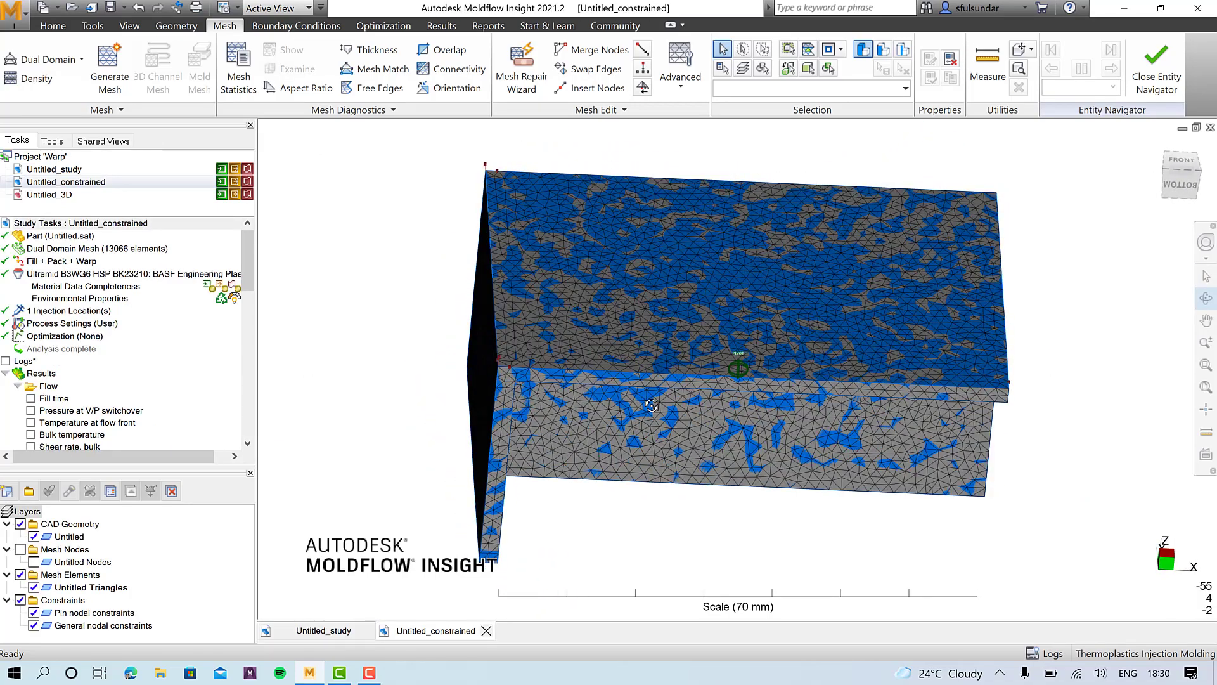
Step: Hide the CAD Geometry layer, leaving the mesh and nodal constraints displayed
click(21, 523)
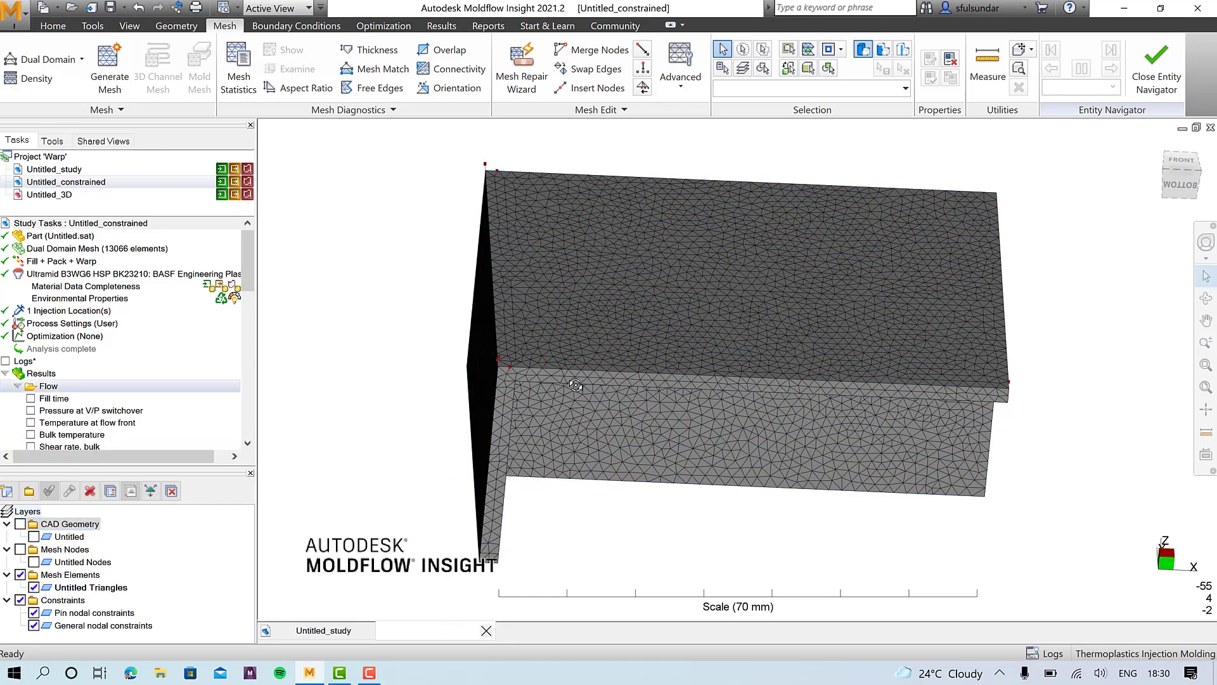
middle_drag(482, 364, 637, 368)
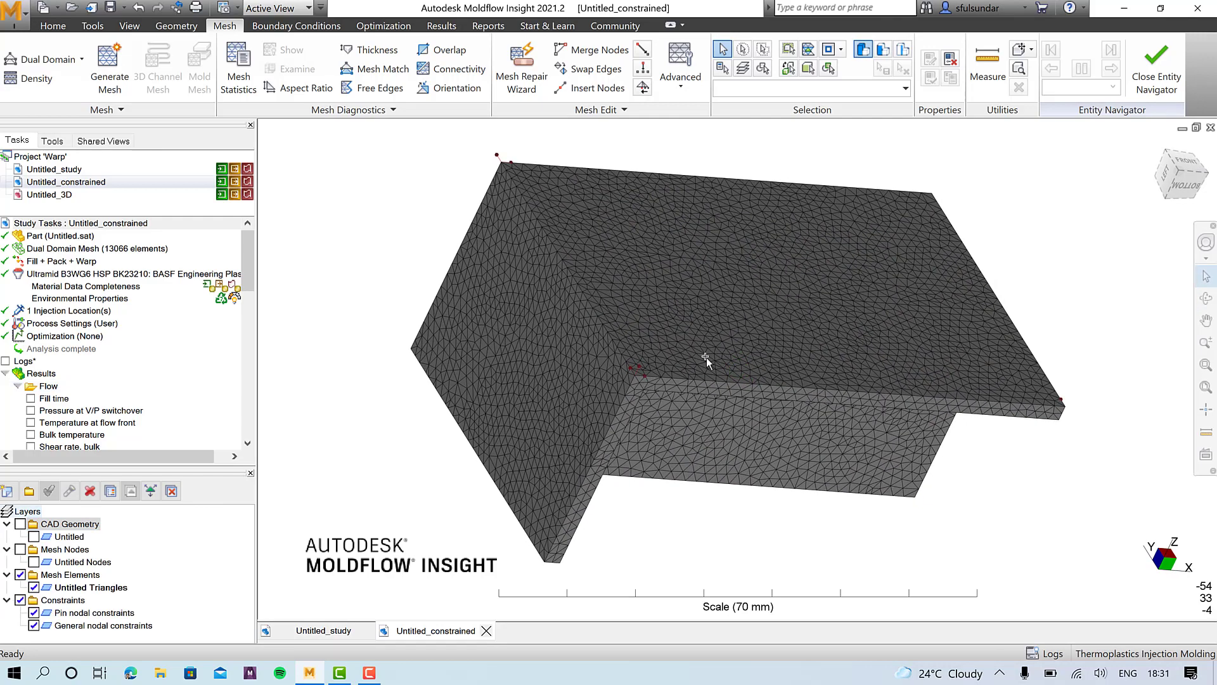
middle_drag(773, 320, 672, 435)
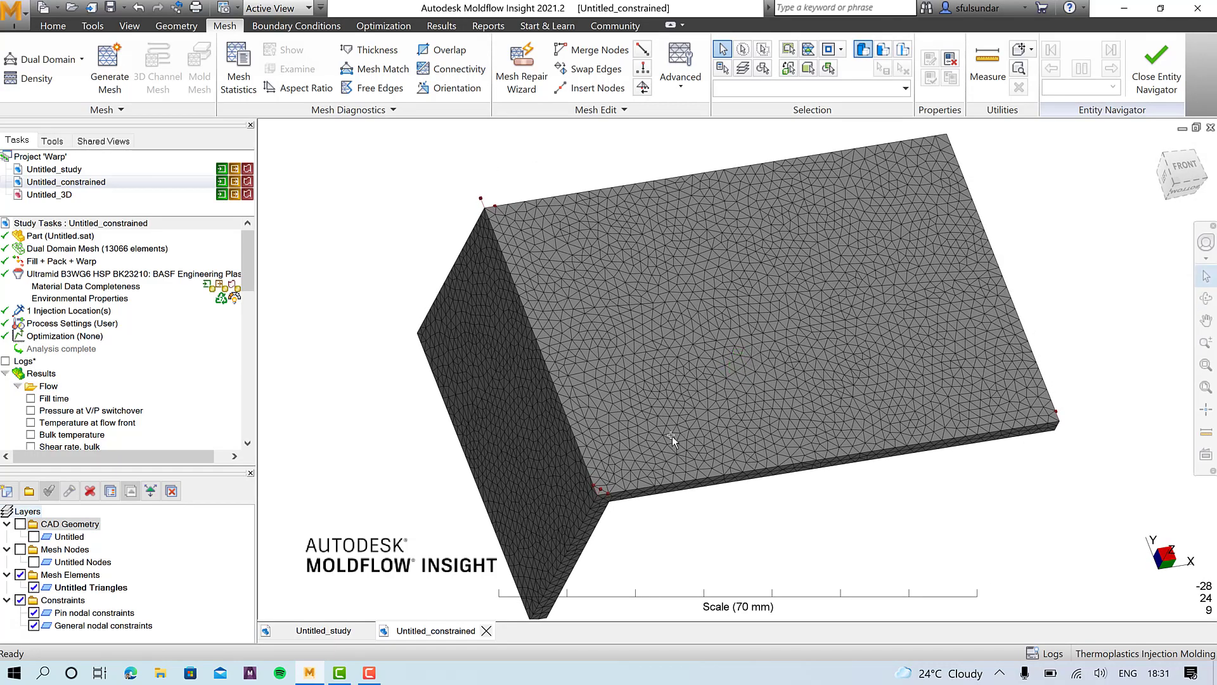
Step: Examine the properties of the pin nodal constraint at the lower end of the part's fold edge, then dismiss them without changes
right_click(598, 494)
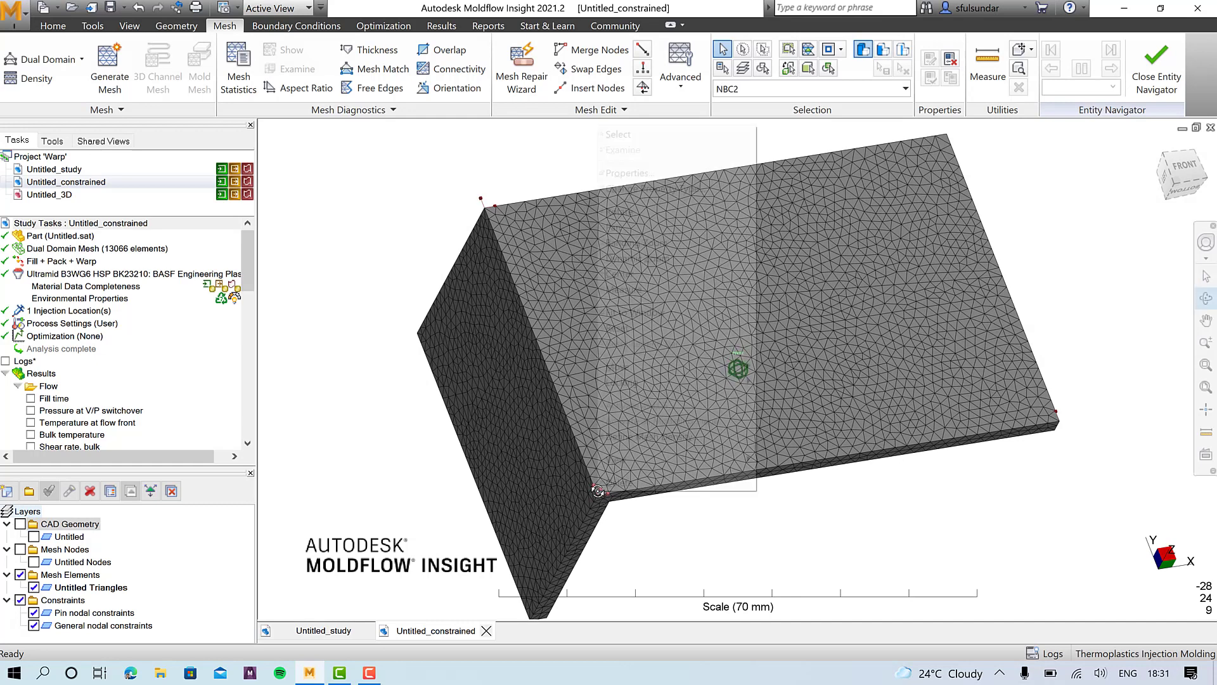
click(612, 181)
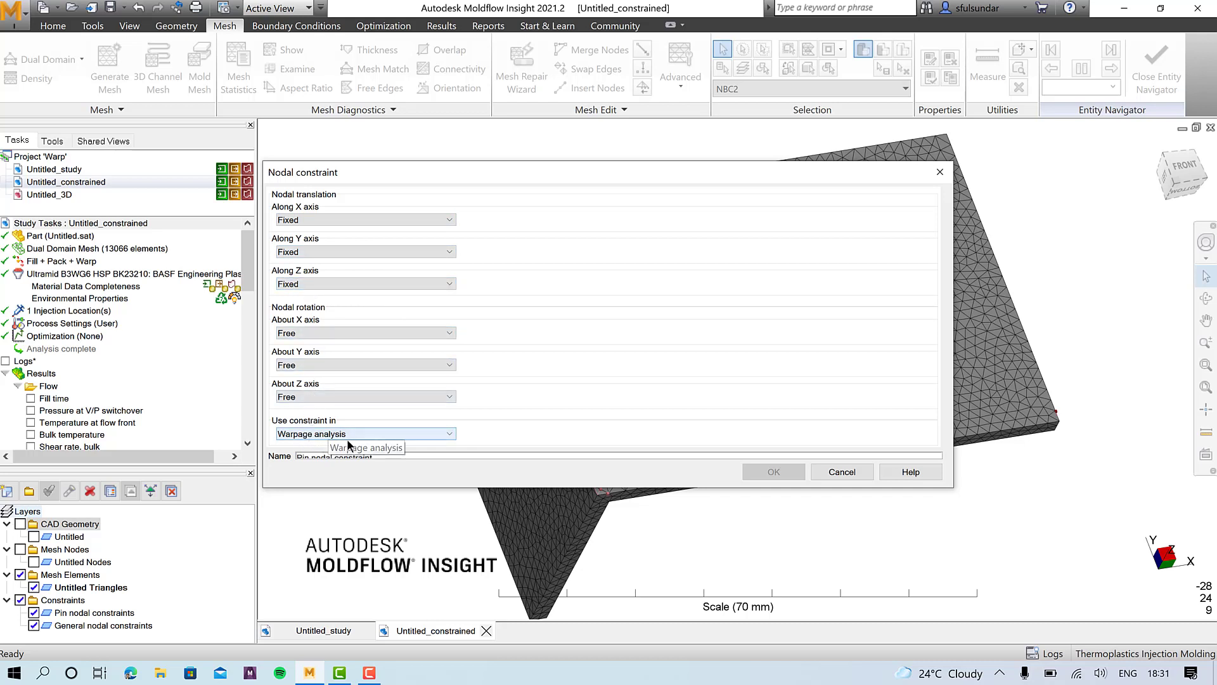
click(834, 472)
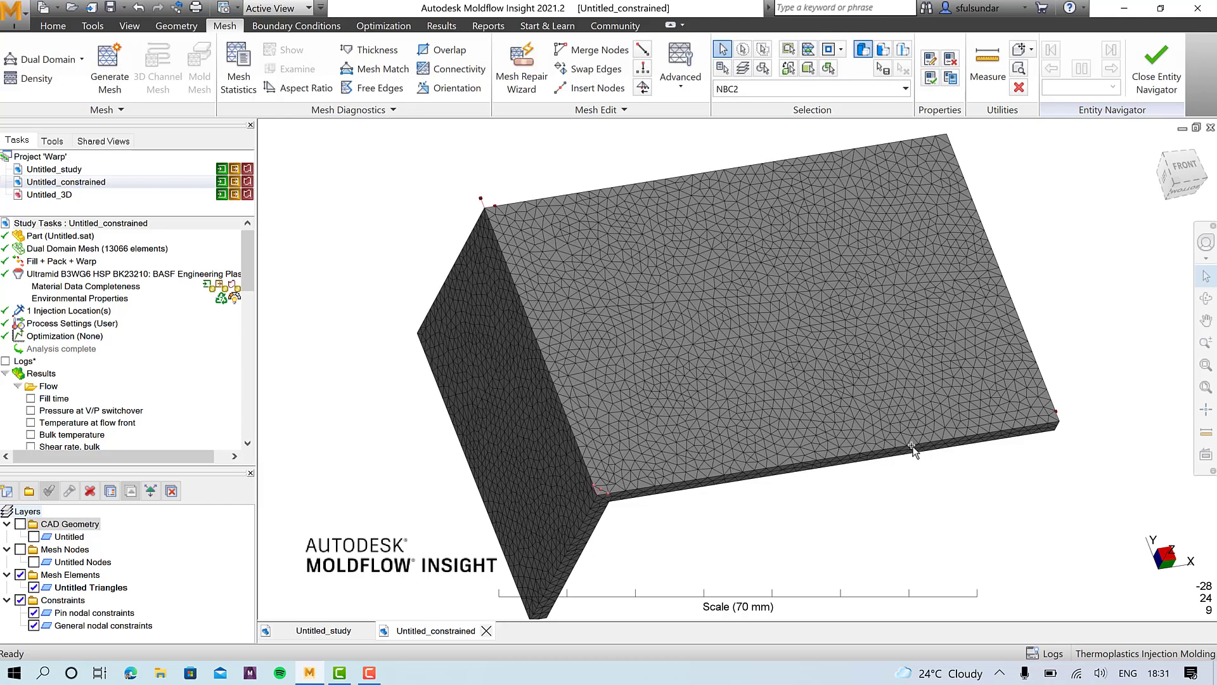
Step: Examine the properties of the general nodal constraints at the plate's far lower corner and the fold edge's upper end, making no changes
right_click(1058, 411)
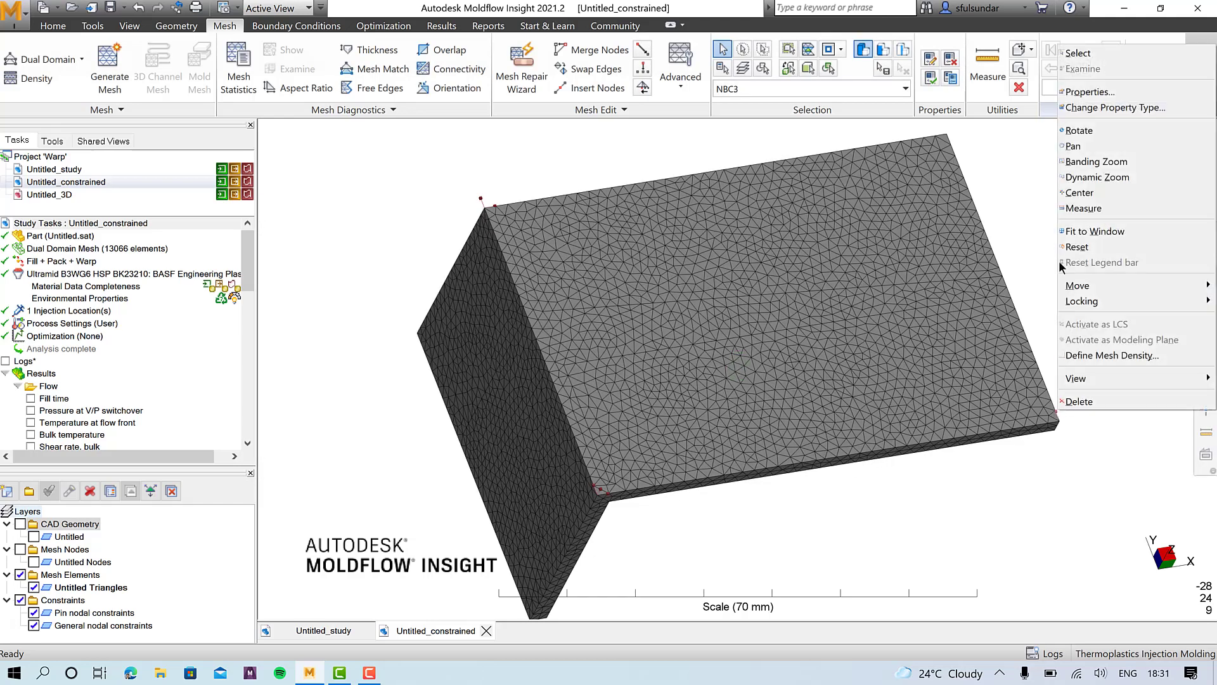
click(1071, 92)
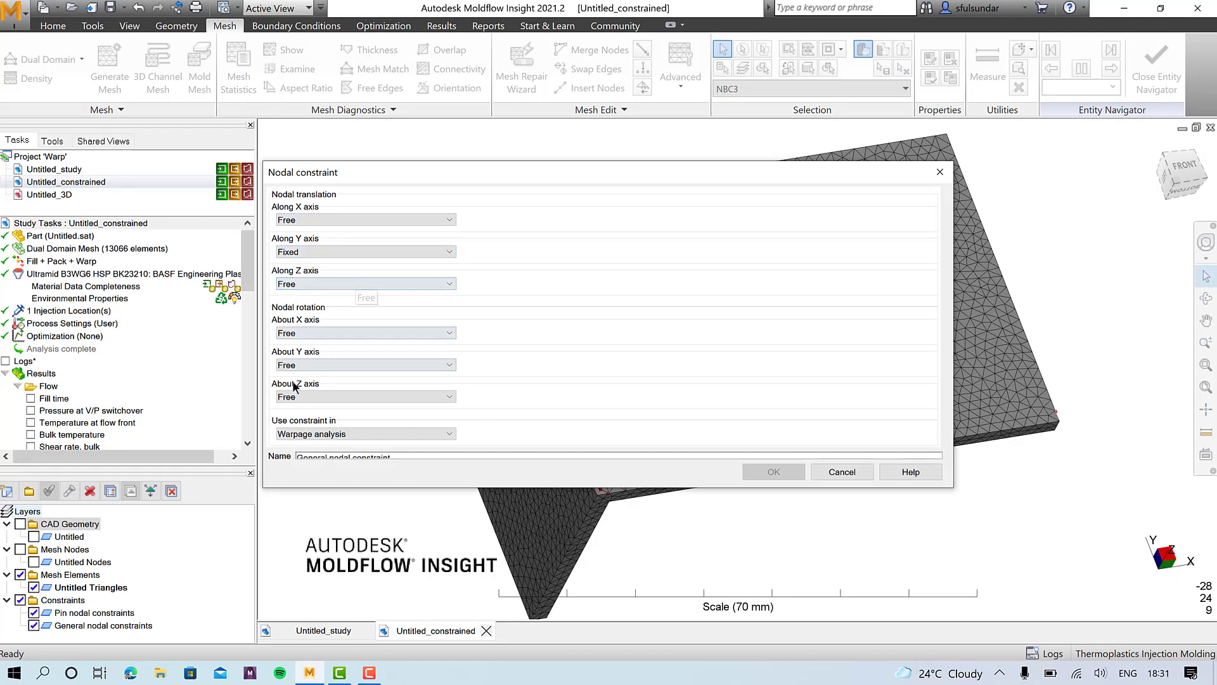
click(835, 472)
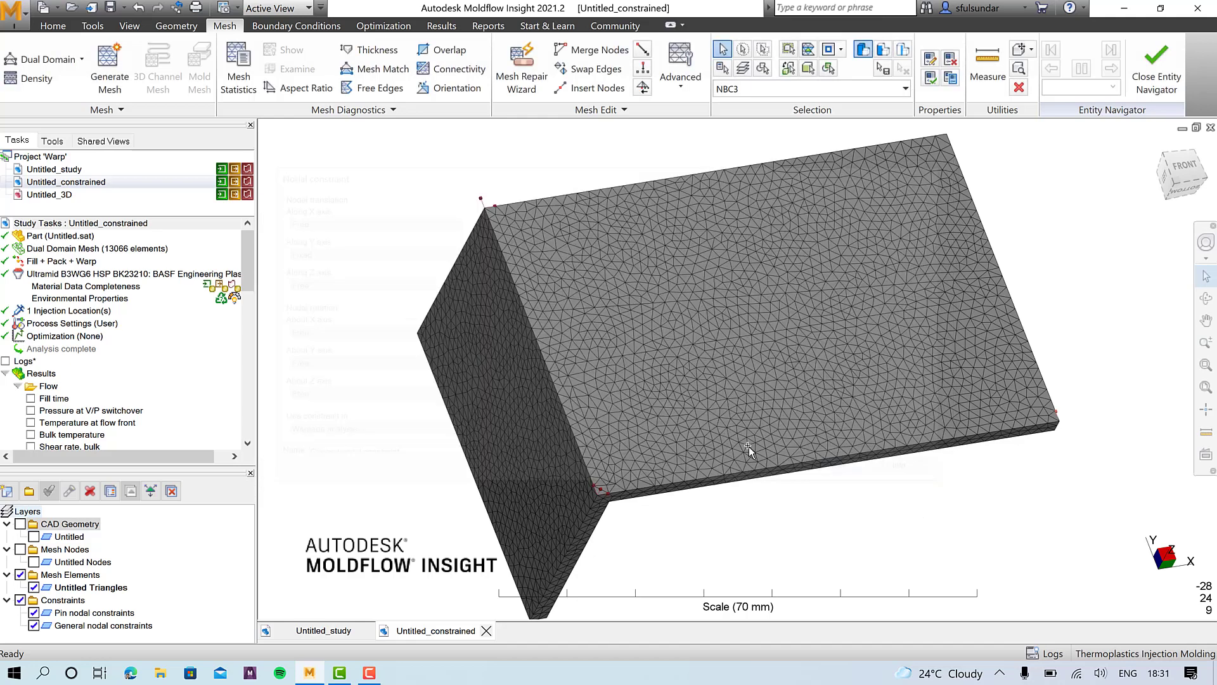
right_click(479, 201)
click(505, 246)
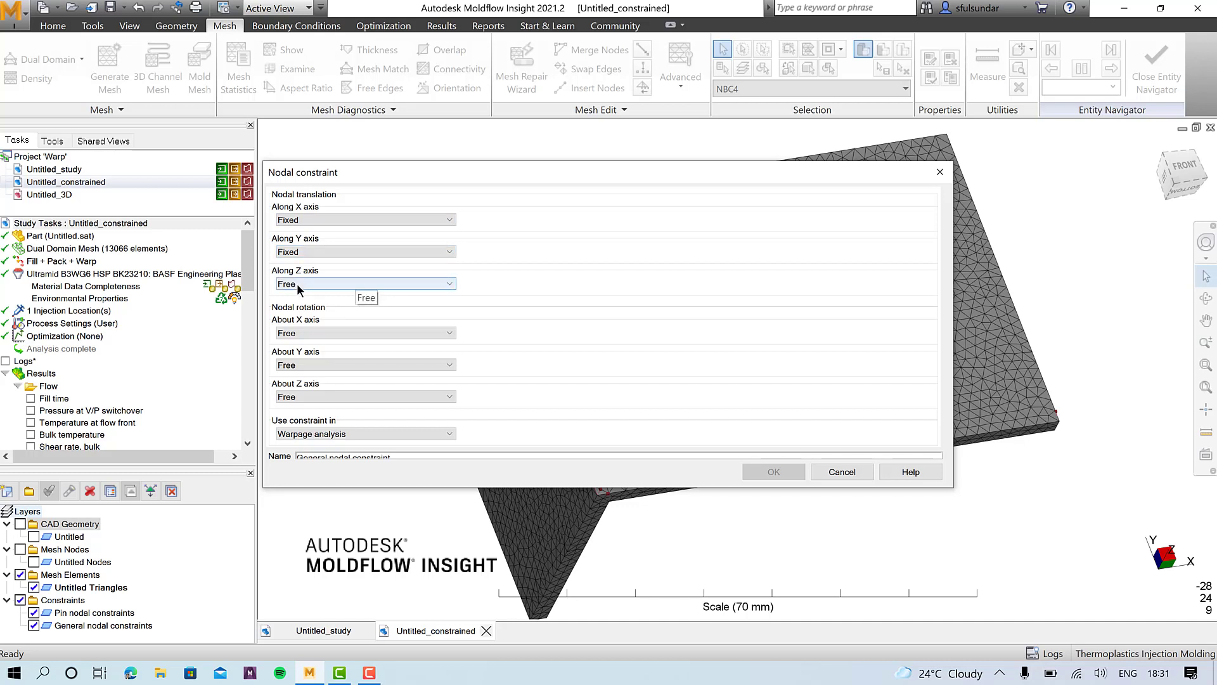
click(838, 477)
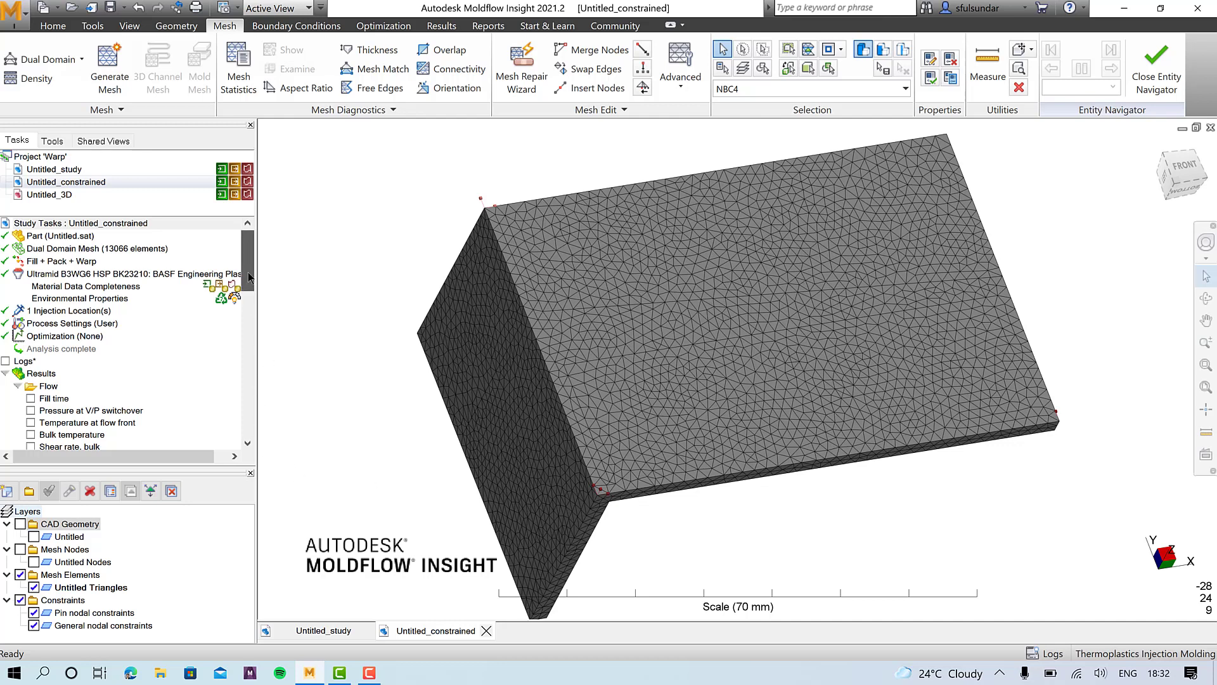
Step: Show the Untitled Nodes layer and display the total deflection result for all effects on the part
drag(248, 271, 241, 428)
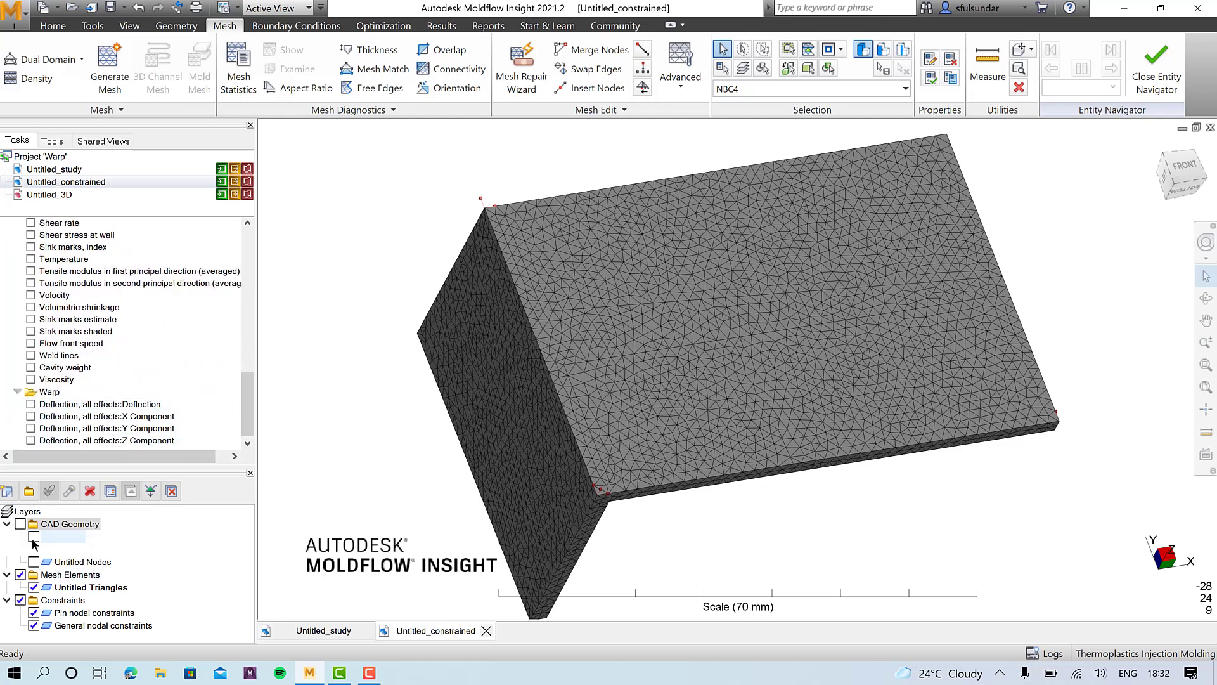
click(34, 561)
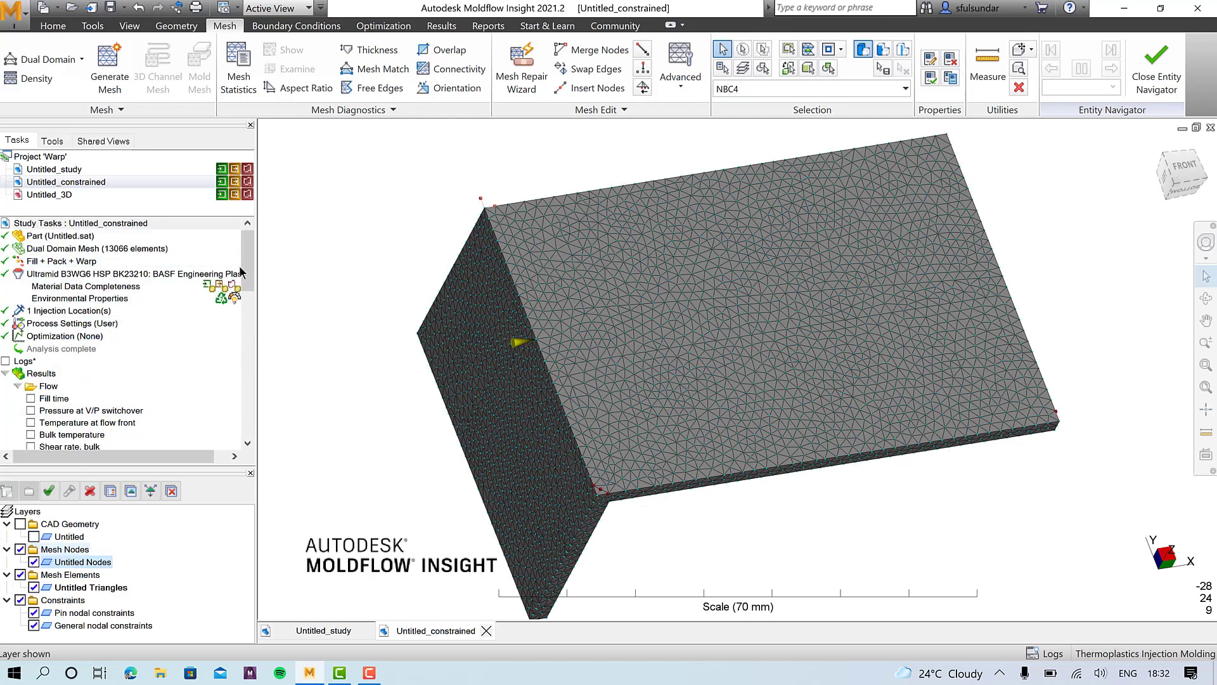
drag(246, 260, 243, 403)
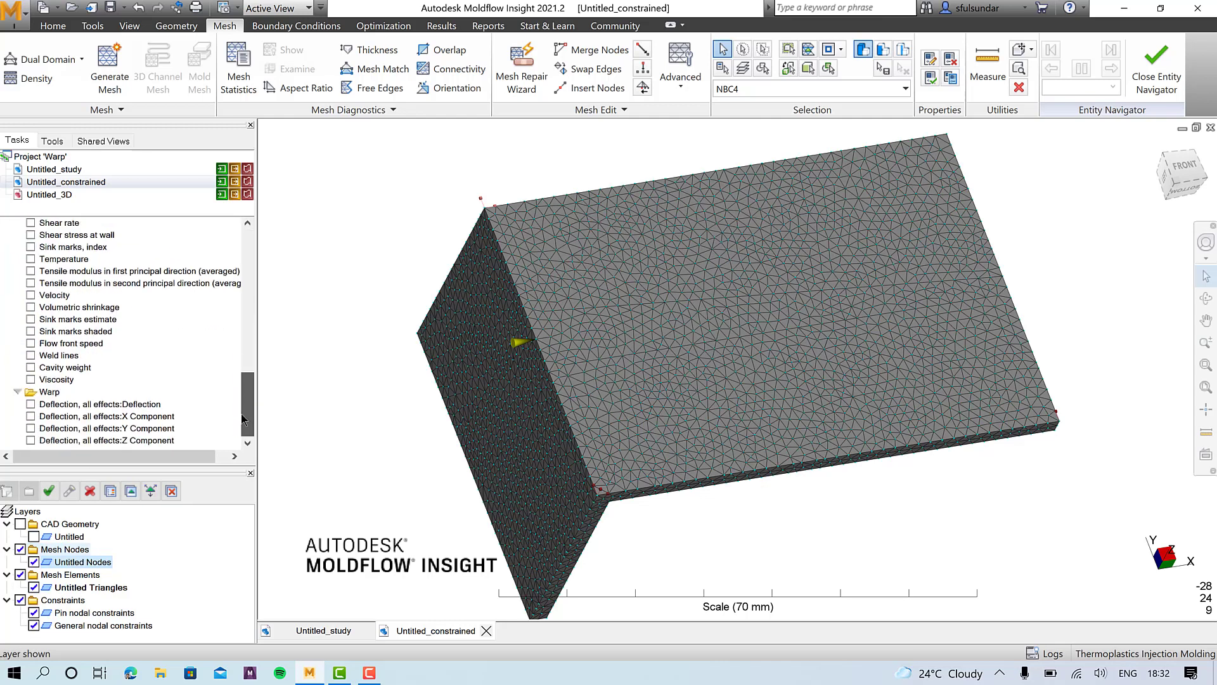
click(30, 403)
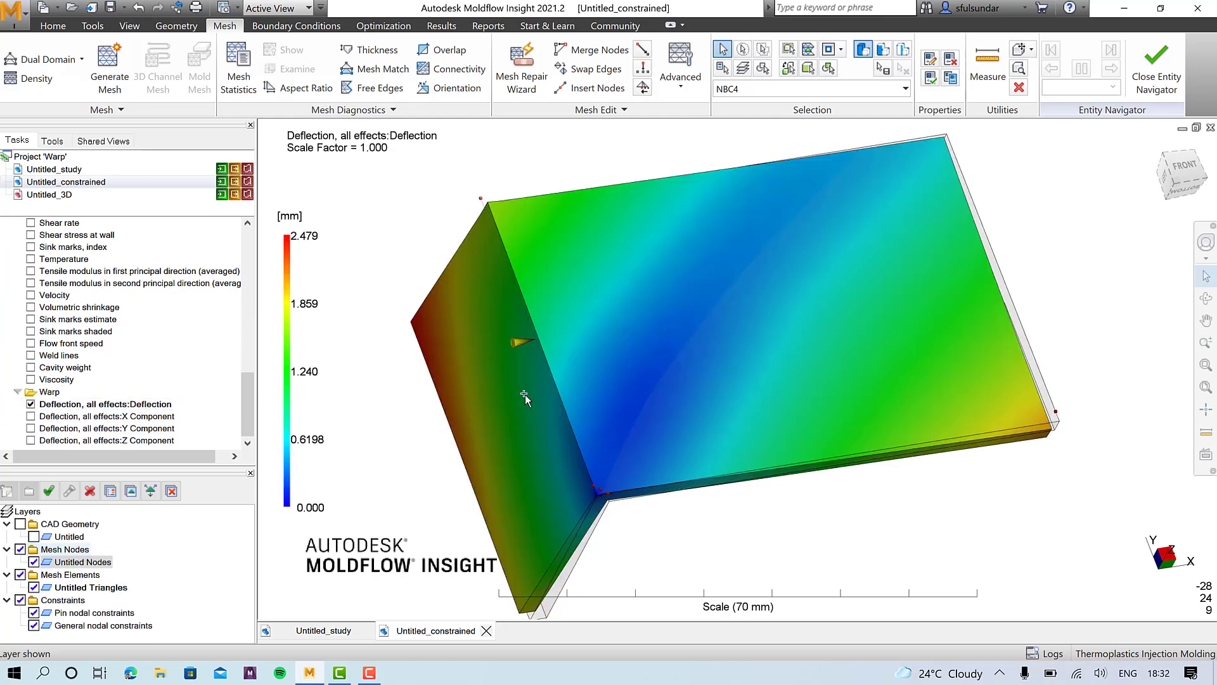
mouse_move(544, 372)
middle_down()
mouse_move(532, 334)
mouse_move(492, 294)
mouse_move(515, 377)
middle_up()
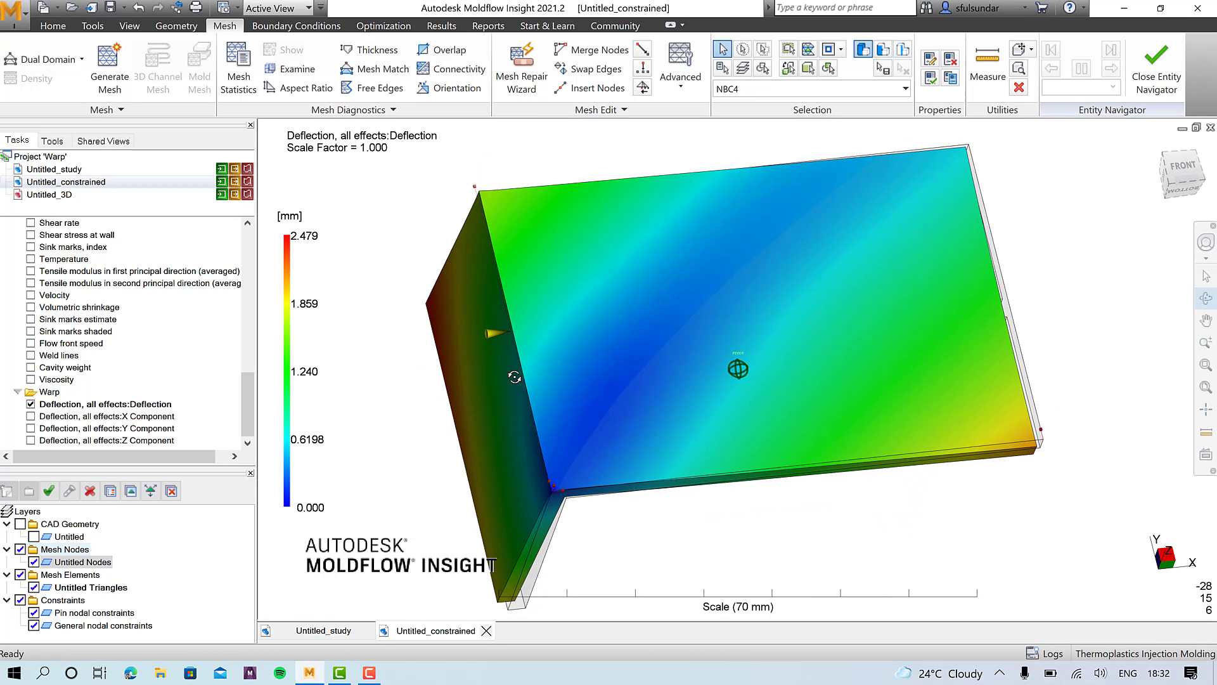
Step: Display the X component deflection and compare it with the Trans-X minimum and maximum displacements in the analysis log
click(30, 416)
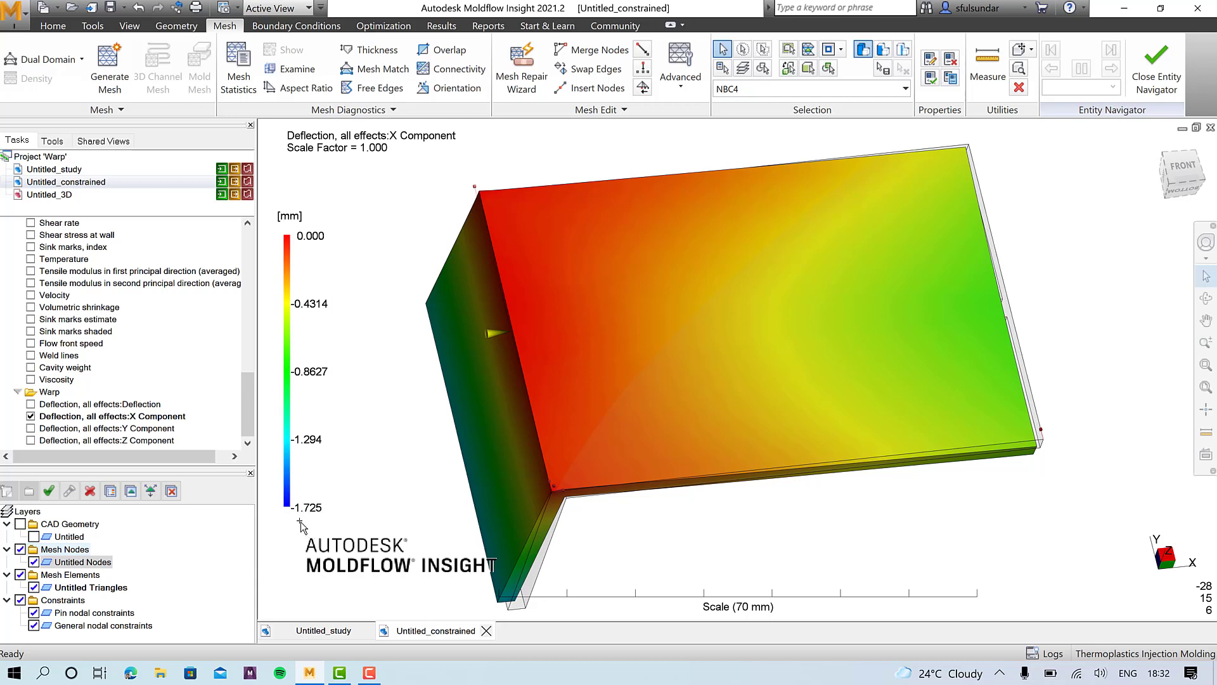
click(1046, 652)
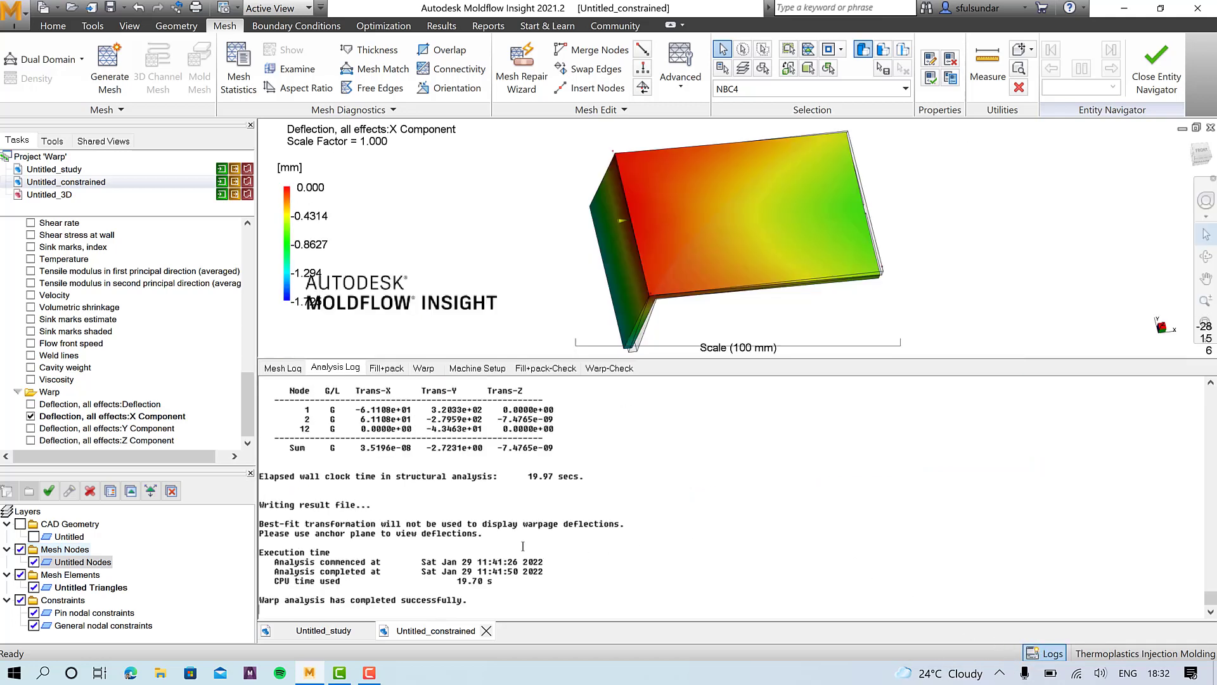
scroll(523, 545, up, 4)
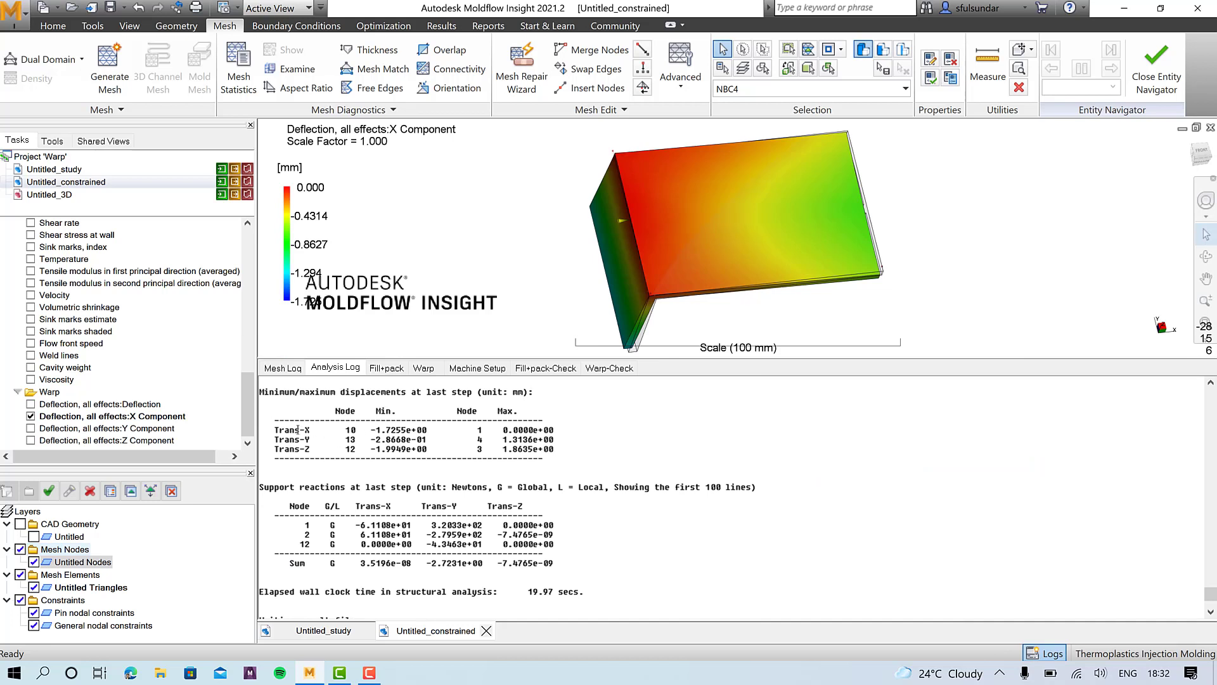
drag(273, 436, 403, 430)
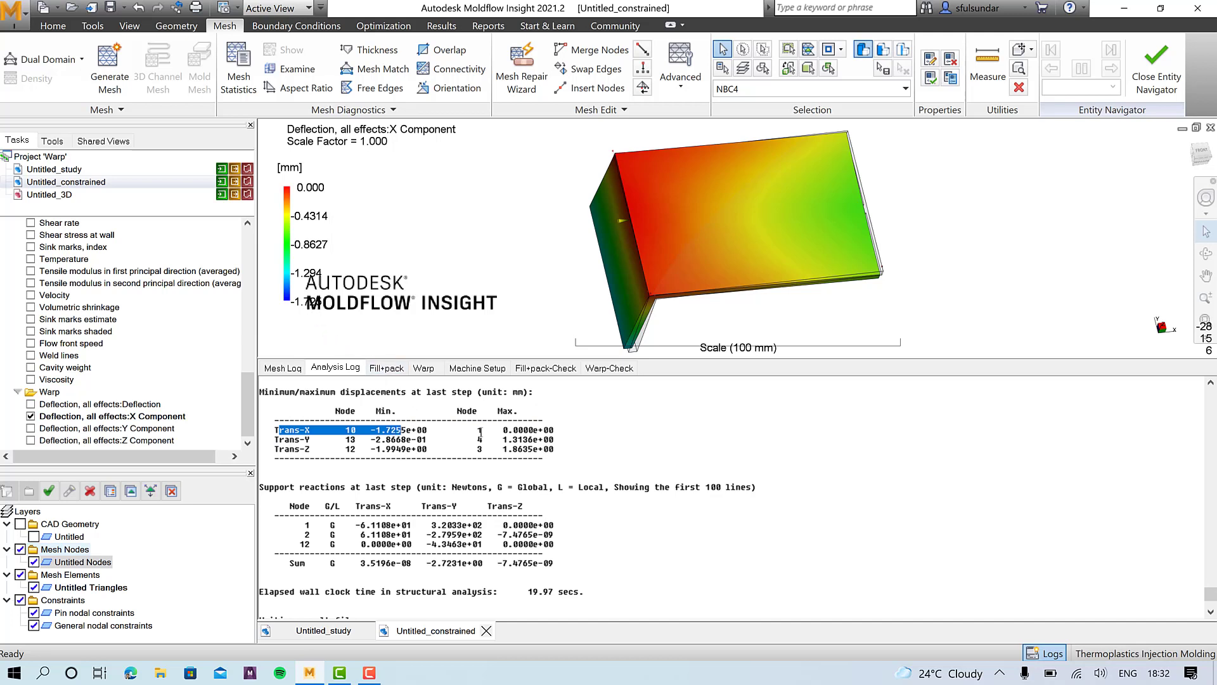
drag(498, 430, 558, 430)
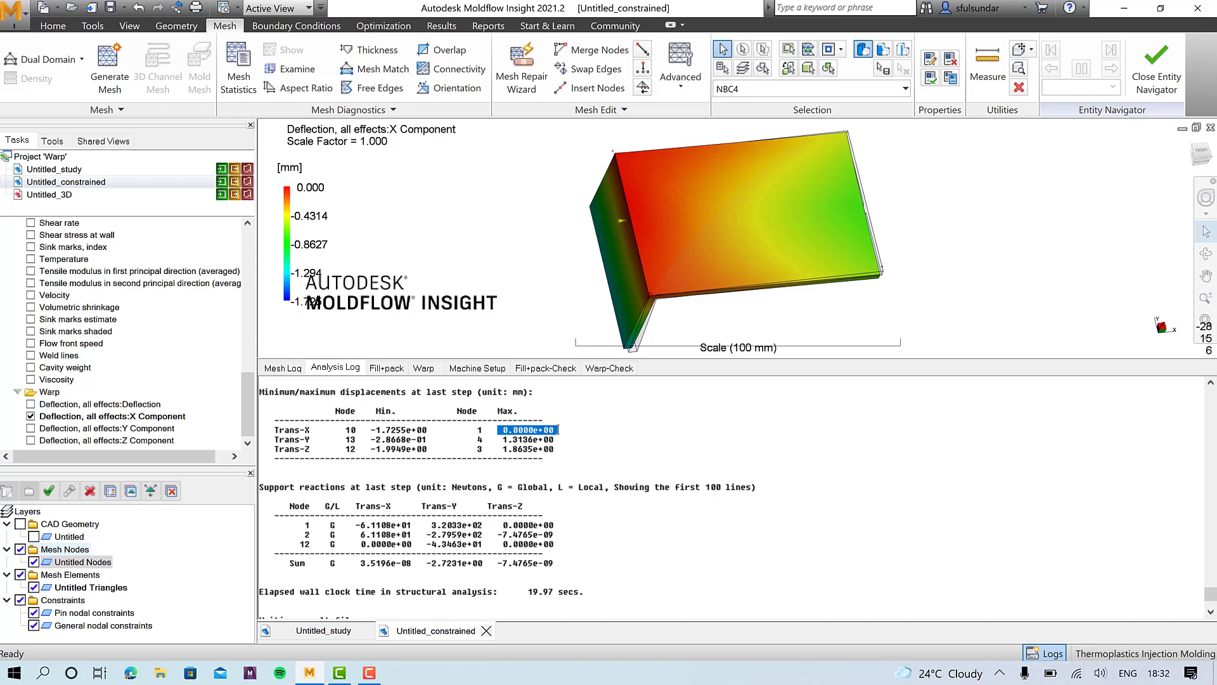
Step: Display the Y component deflection and compare it with the Trans-Y minimum and maximum displacements in the analysis log
click(34, 431)
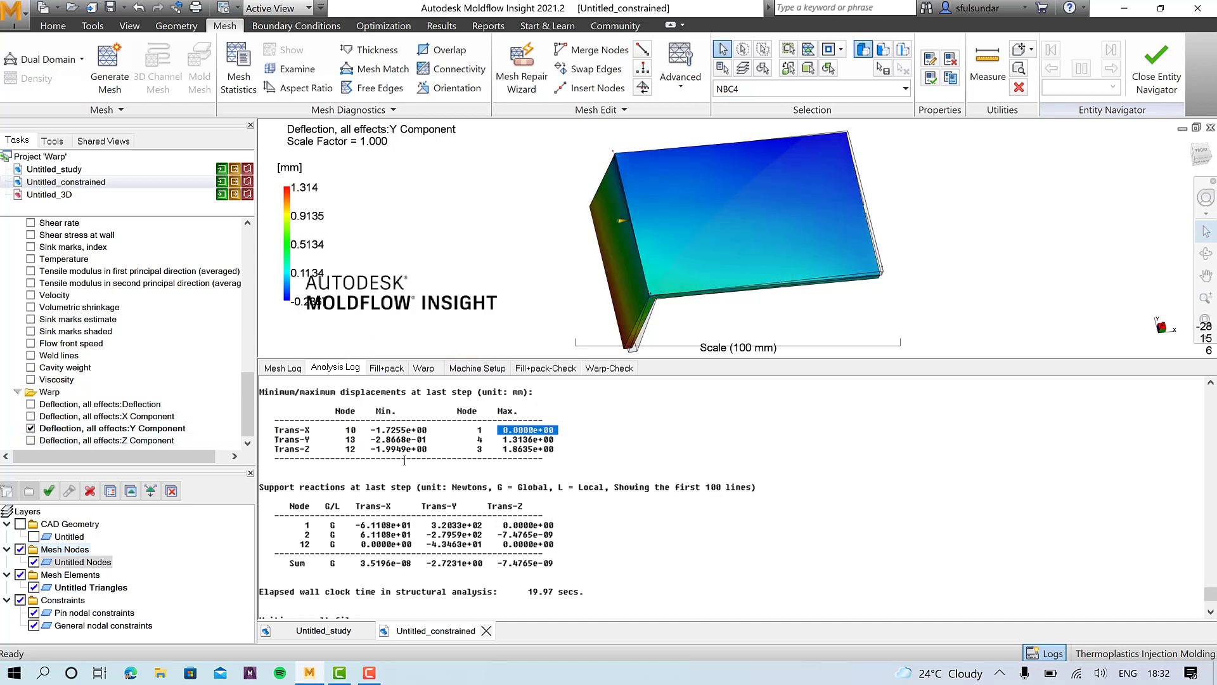
click(1055, 654)
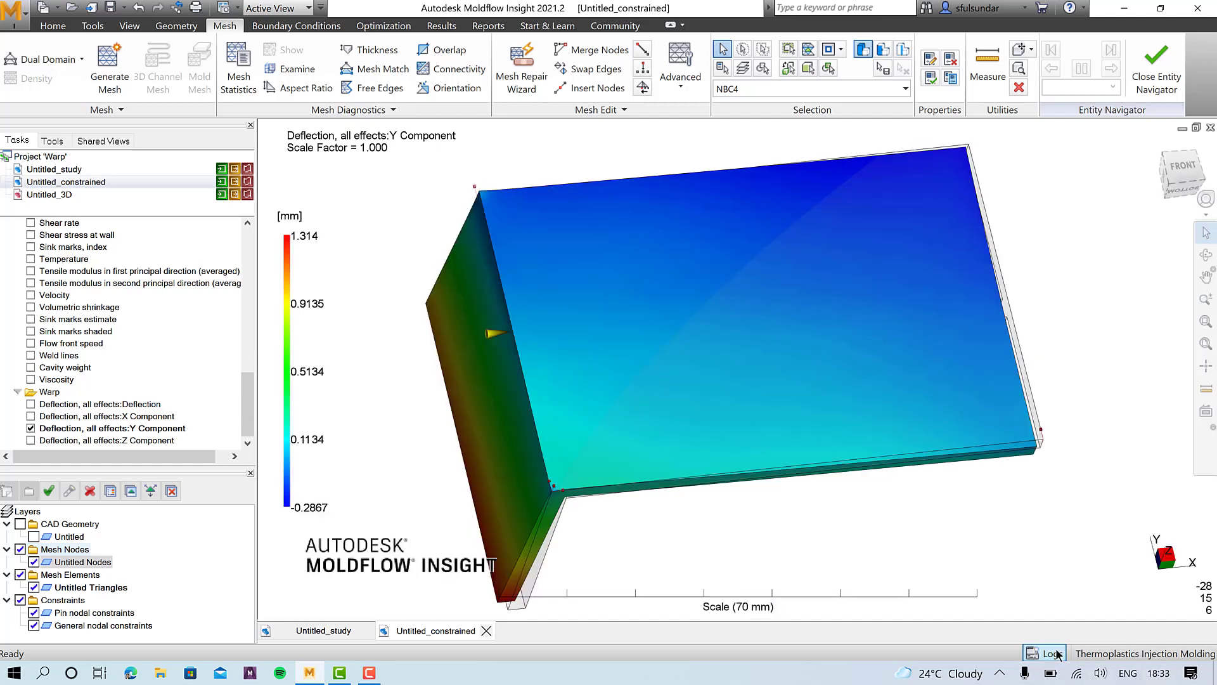
click(1055, 653)
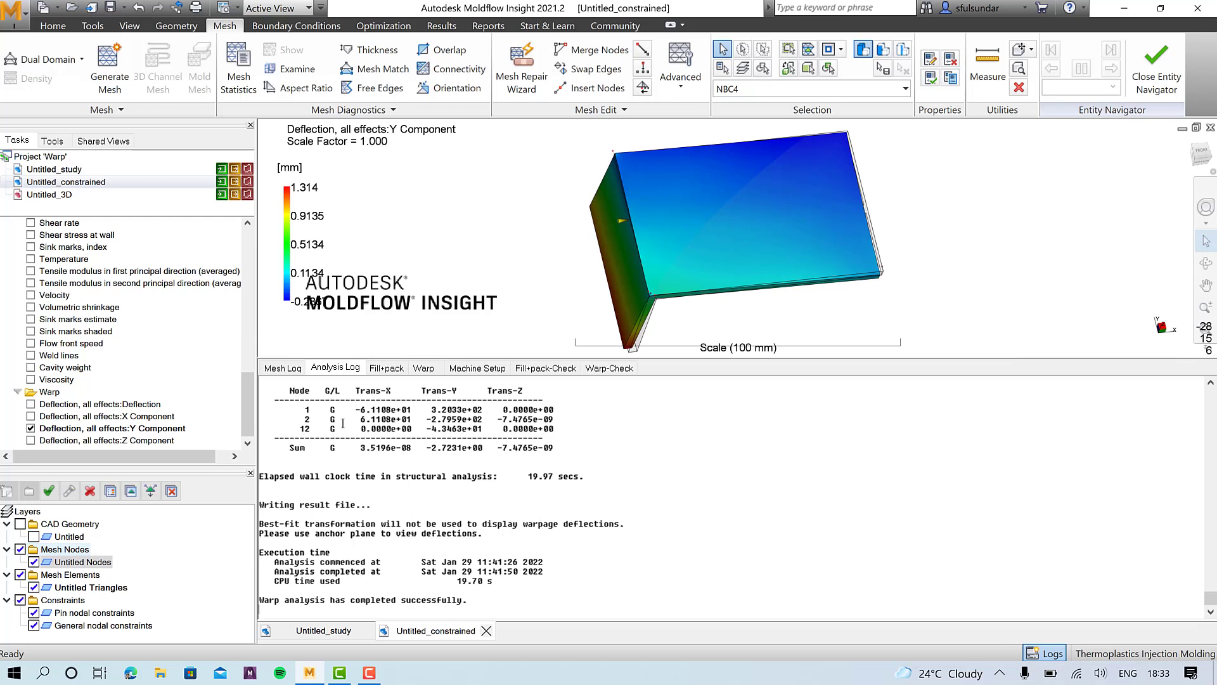
scroll(368, 420, up, 4)
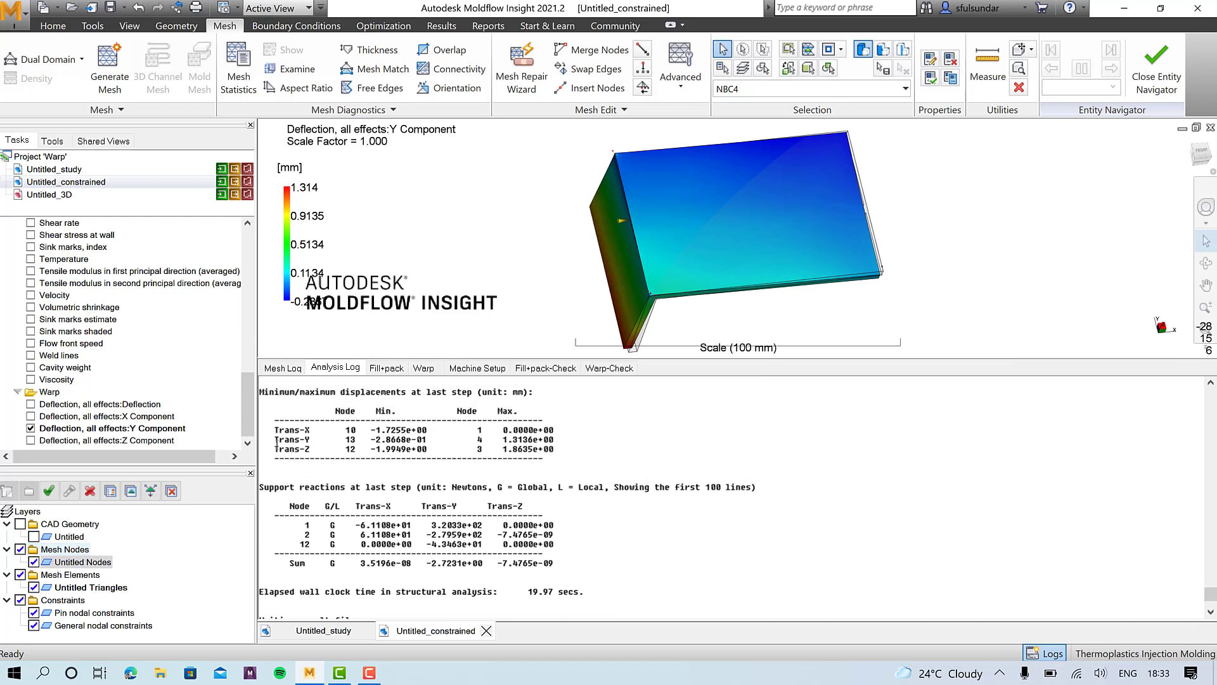
drag(274, 440, 354, 439)
drag(393, 439, 432, 439)
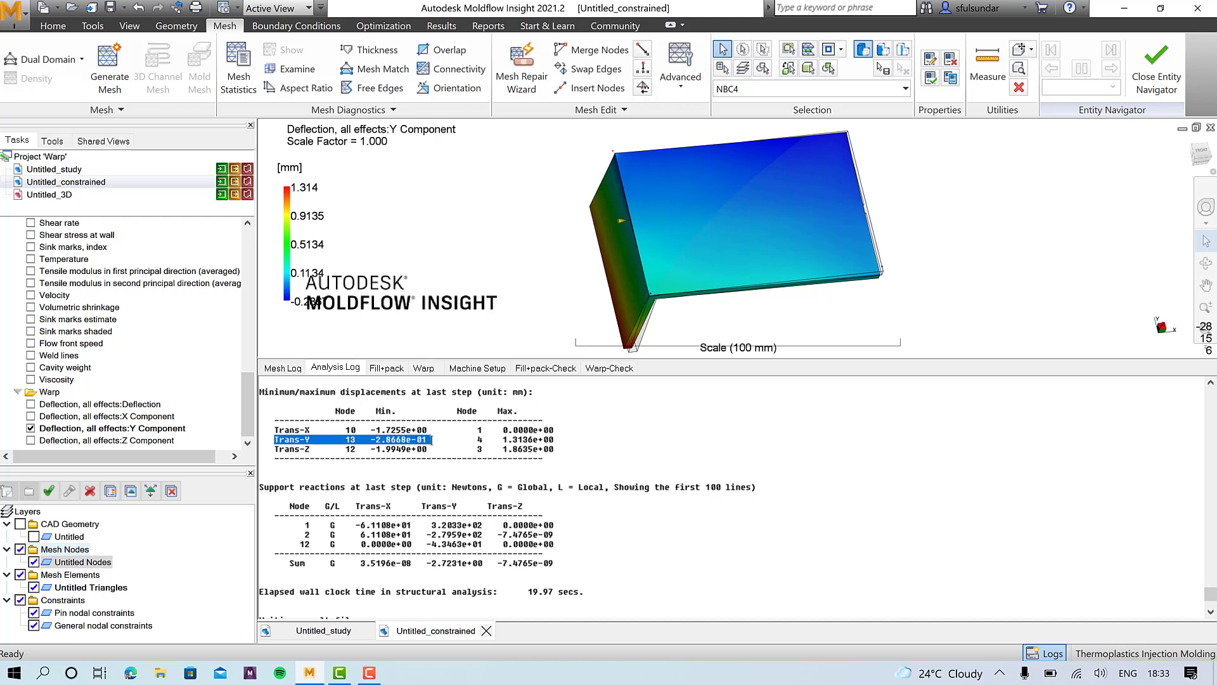
click(432, 439)
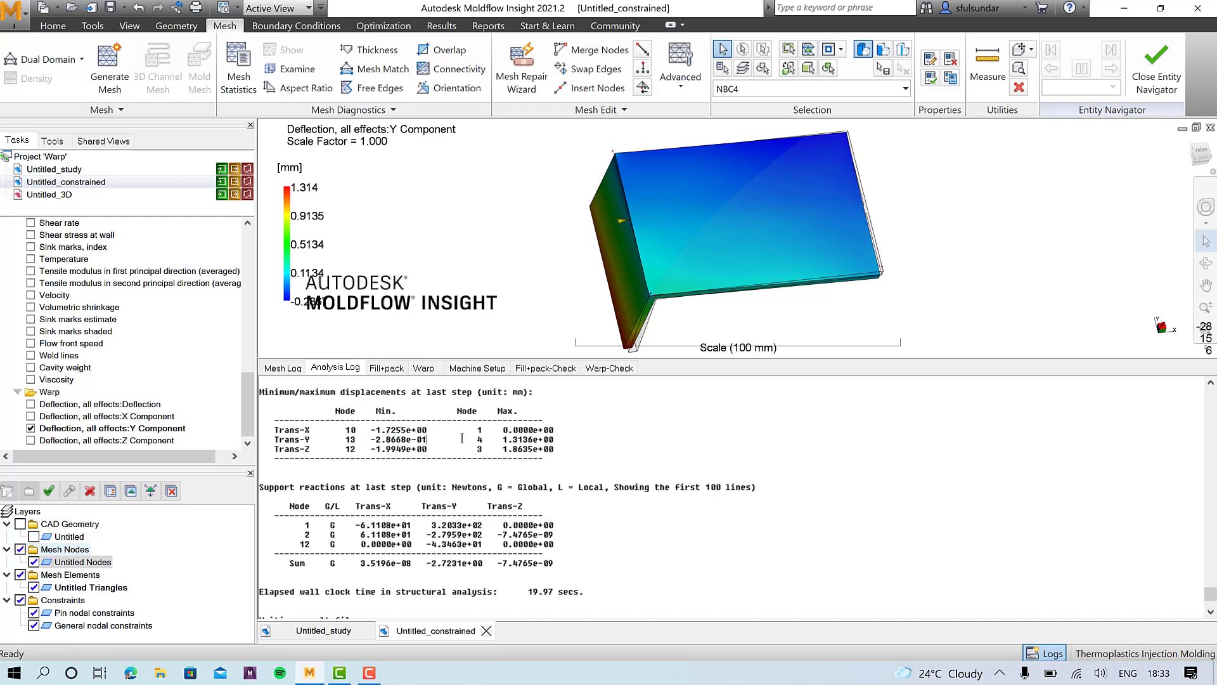
drag(503, 439, 558, 439)
Step: Display the Z component deflection for all effects alongside the analysis log
click(30, 440)
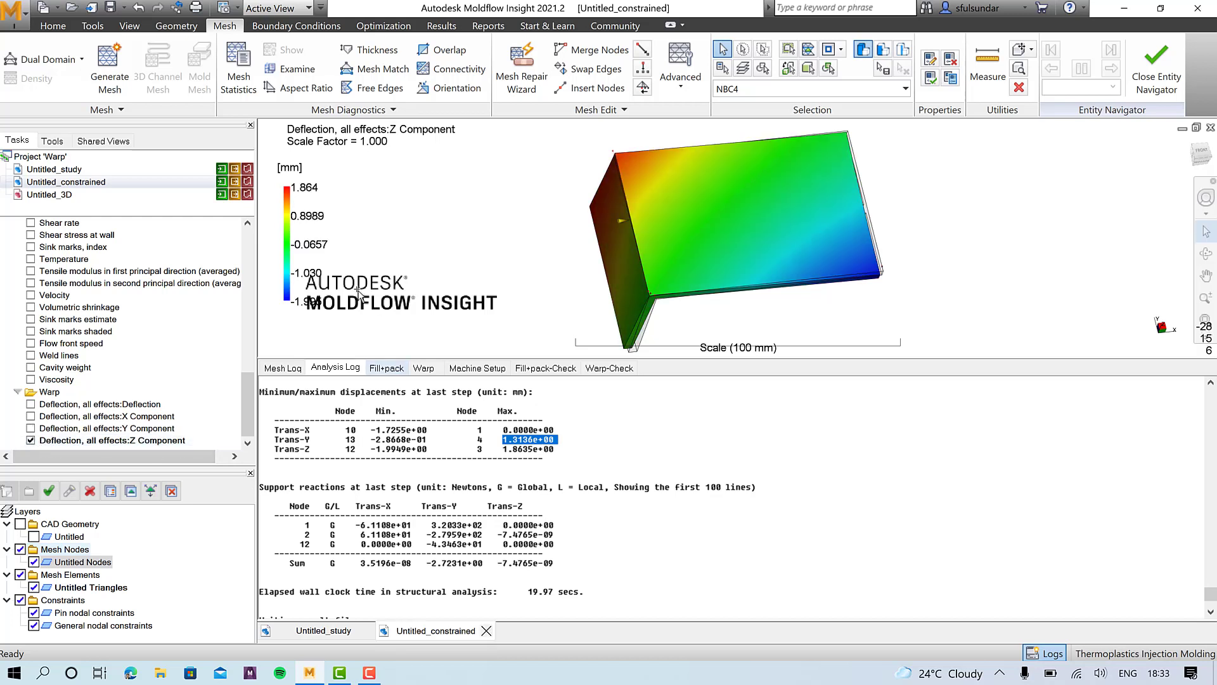